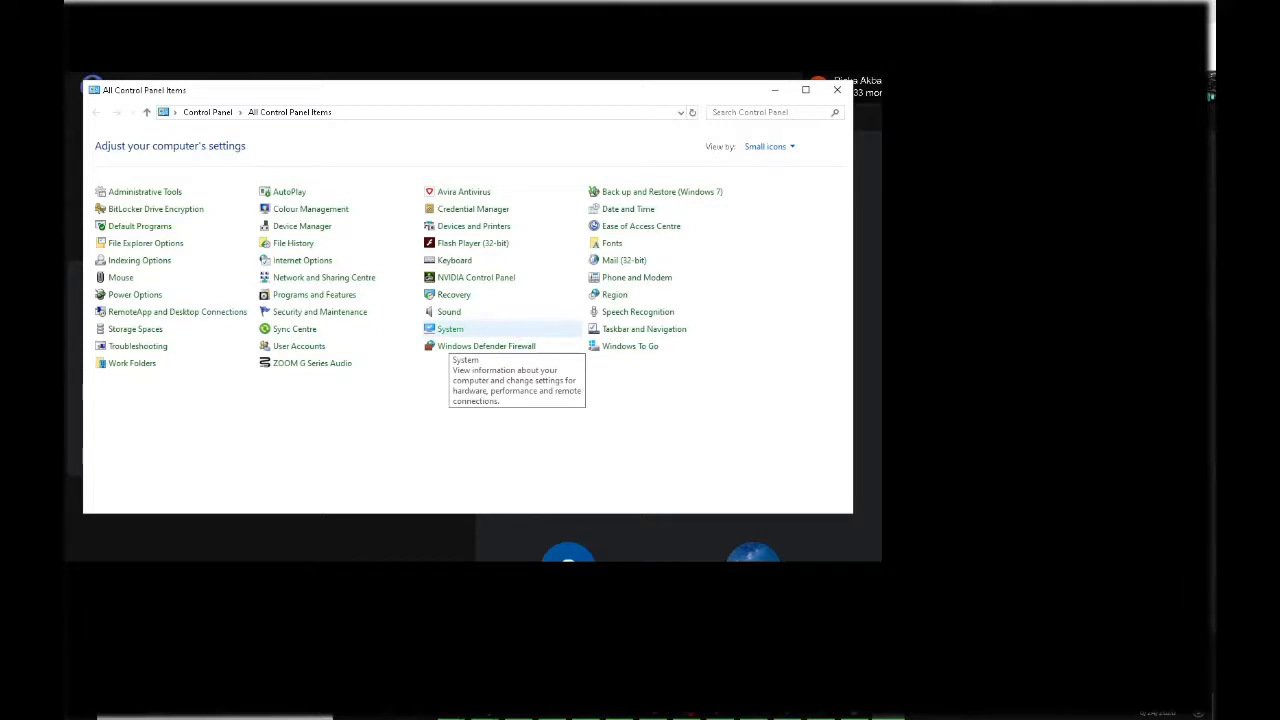
Open the Performance Options from the advanced system settings and move the dialog clear of System Properties
left_click(450, 329)
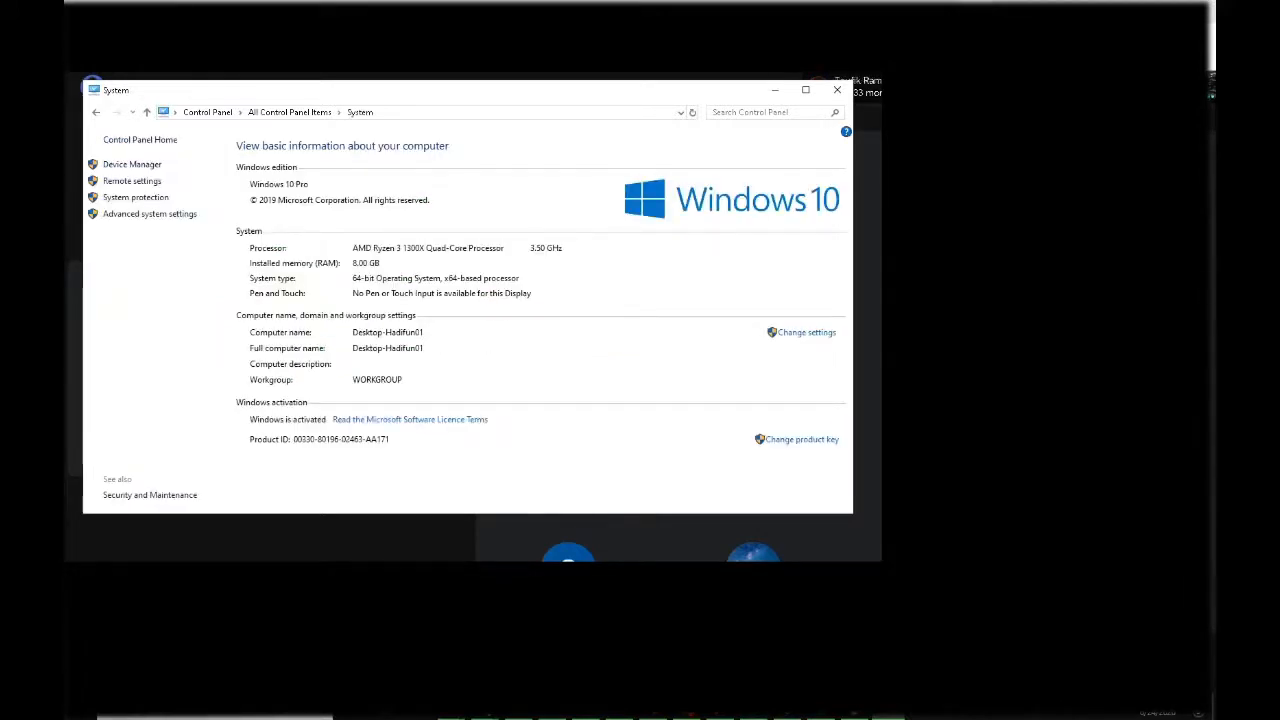
left_click(149, 213)
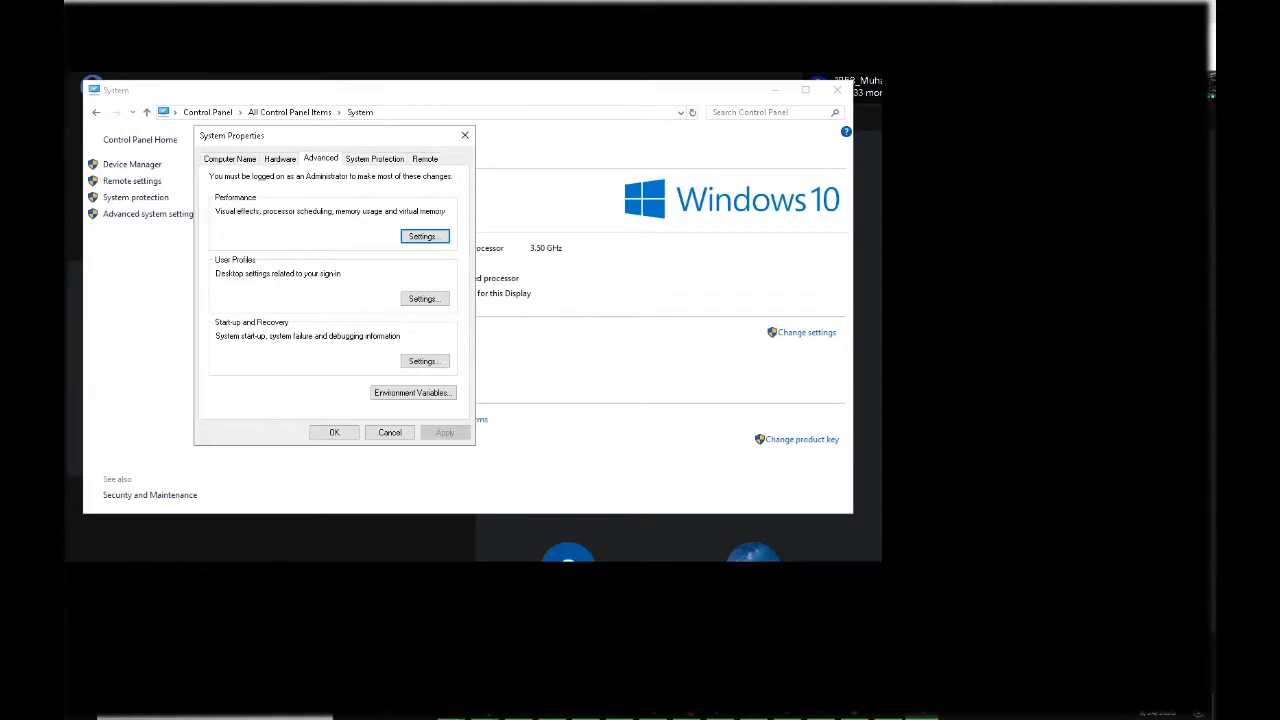
left_click(425, 237)
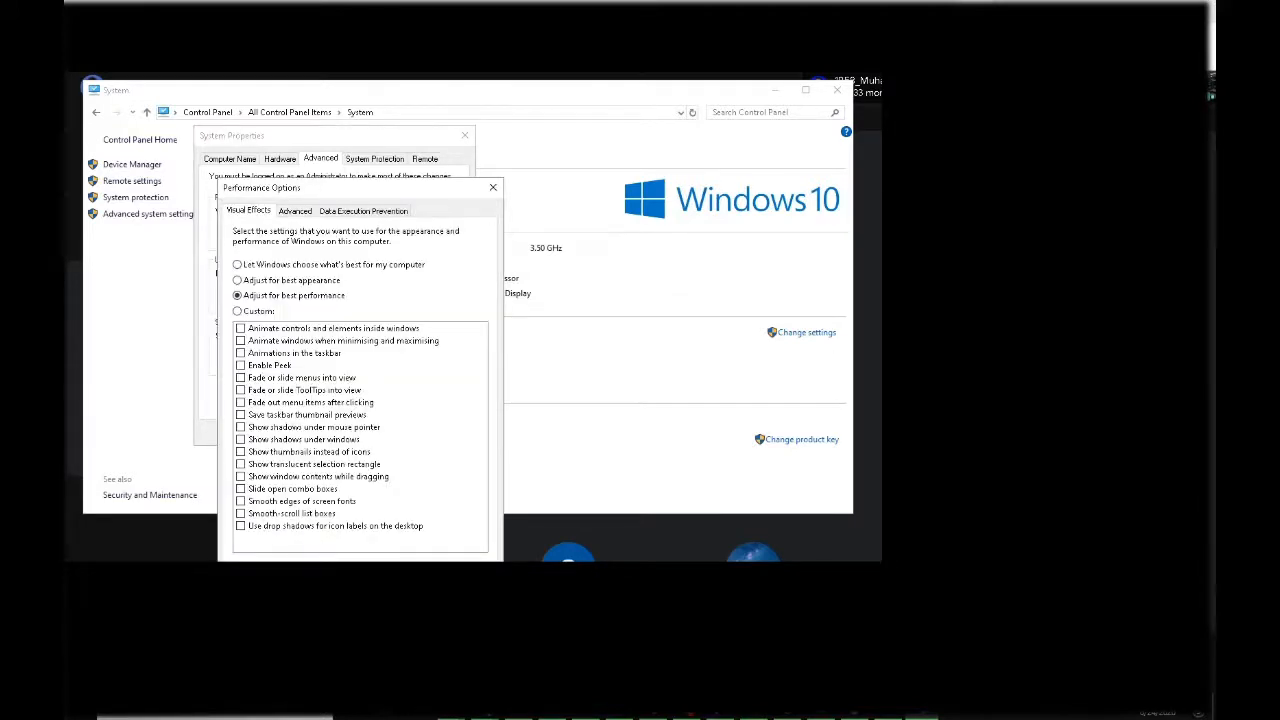
left_click_drag(300, 187, 709, 127)
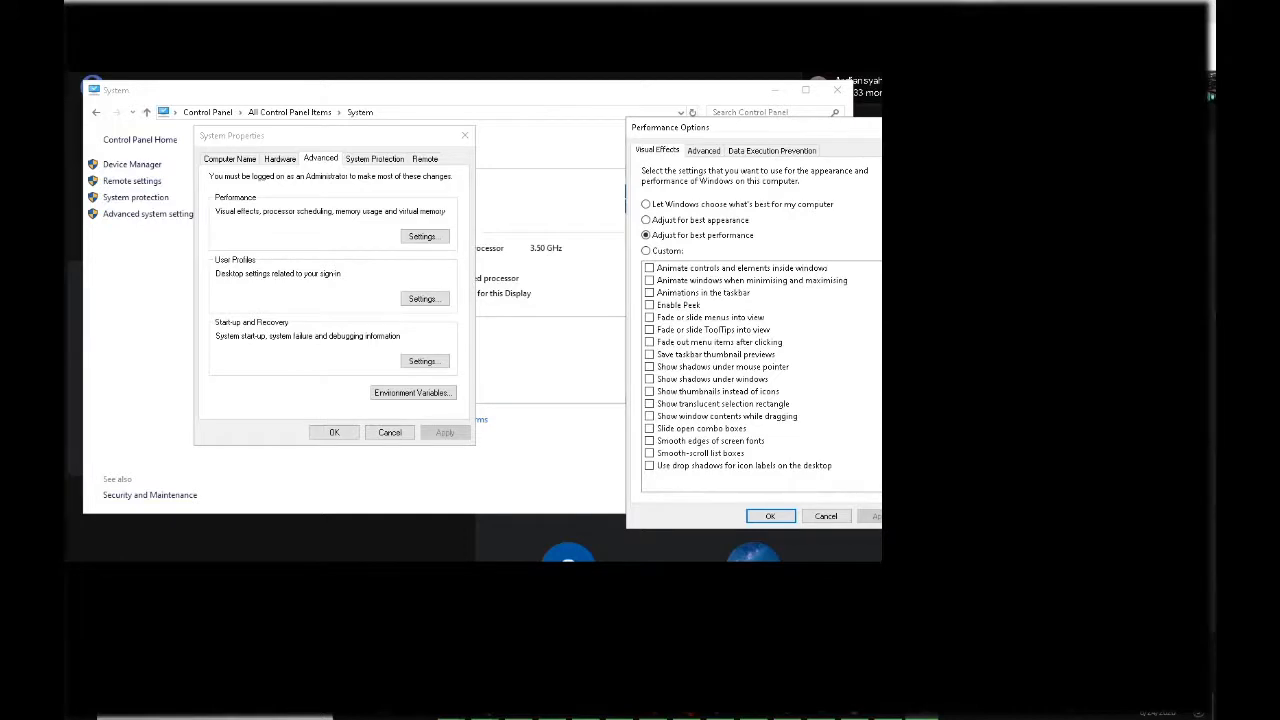
Apply the "Let Windows choose what's best for my computer" visual effects option and bring the dialog fully into view
left_click(646, 204)
left_click(876, 516)
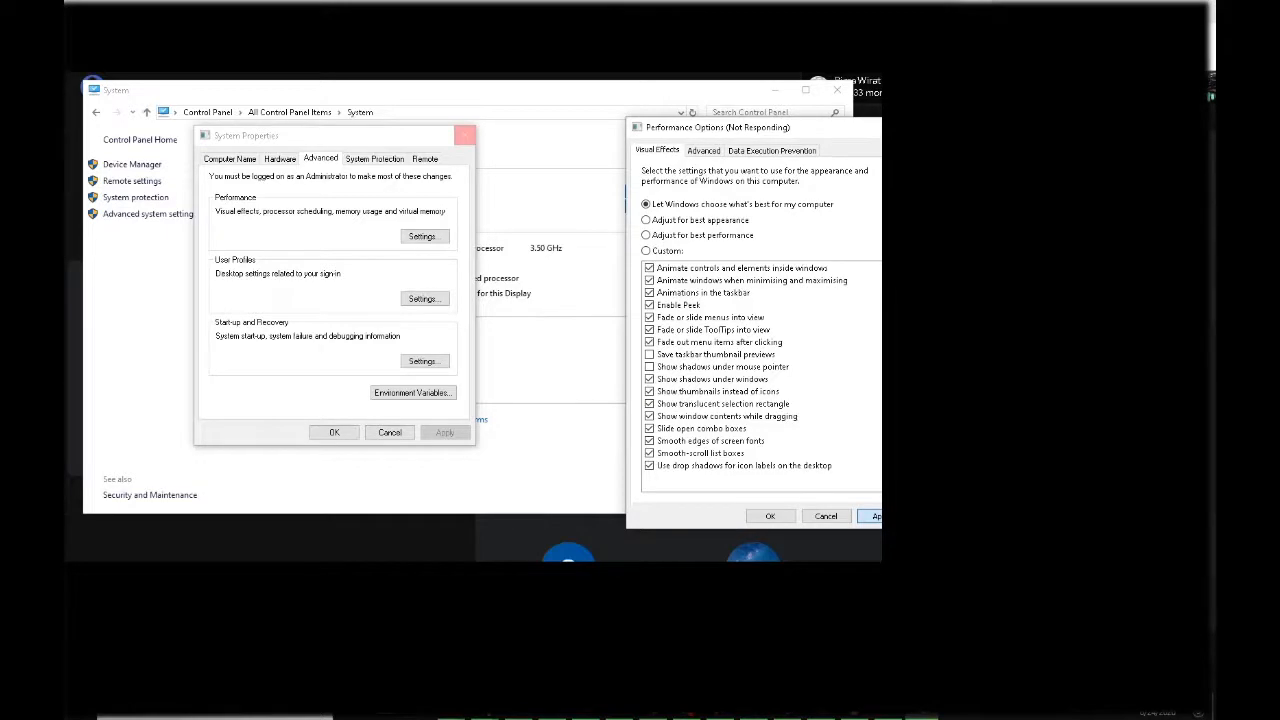
left_click_drag(743, 128, 670, 151)
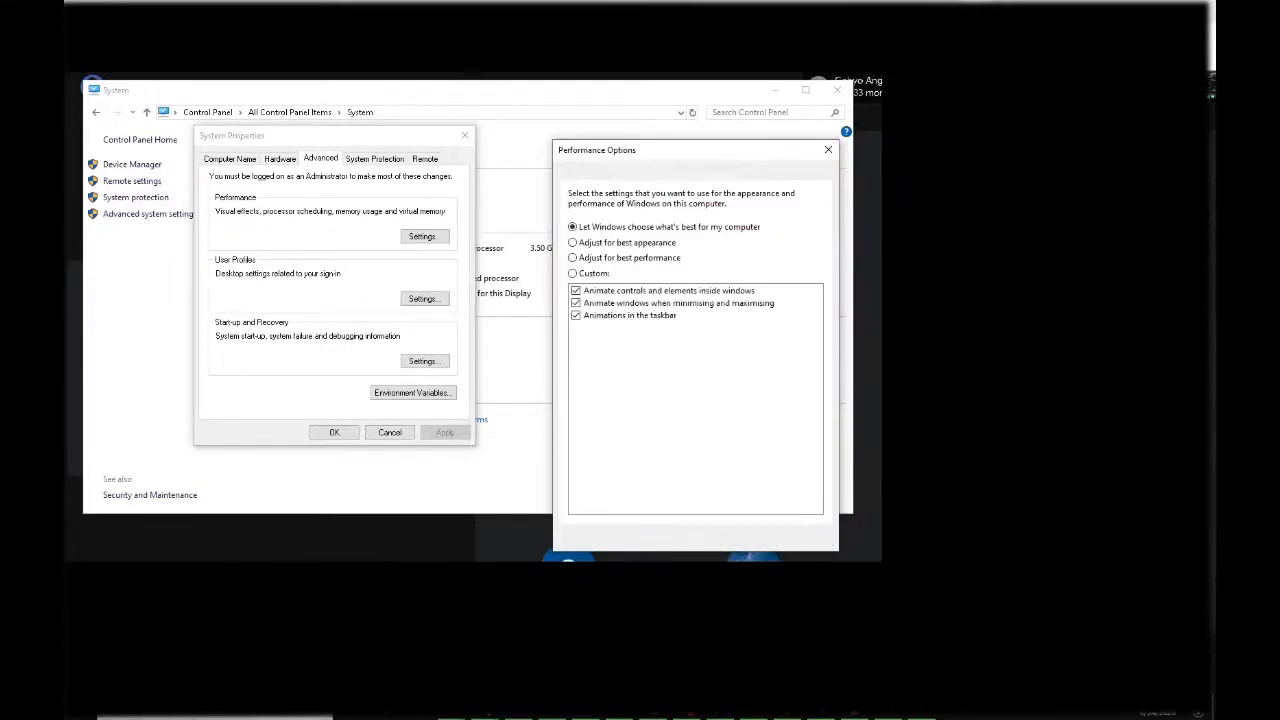
Examine the animation effects by opening and closing the Start menu and switching between open windows
key("super")
key("super")
key("super")
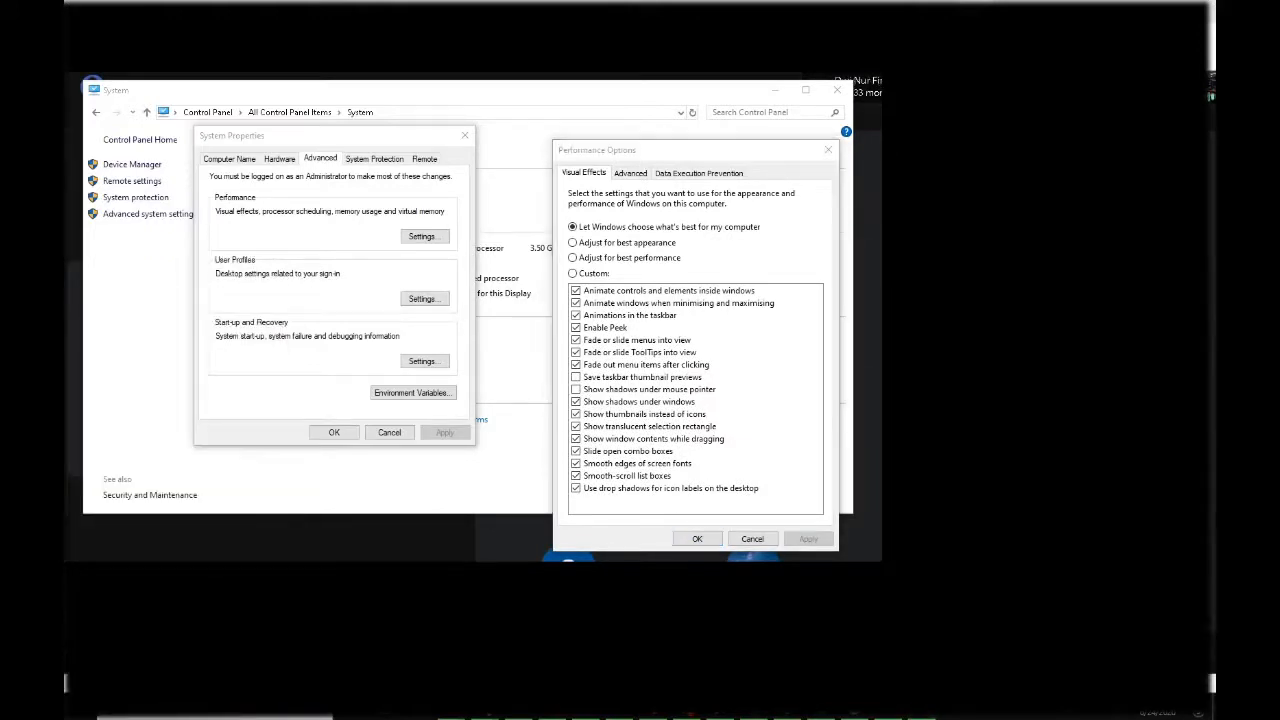
key("super")
key("super")
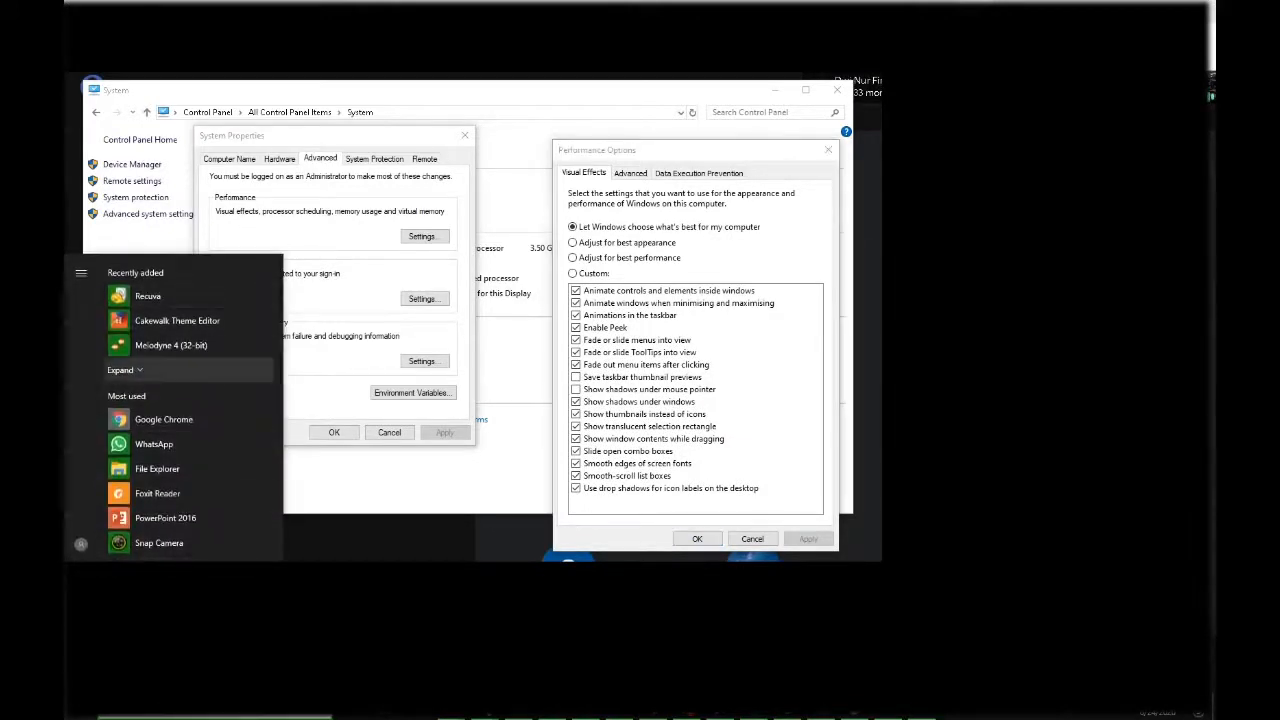
scroll(190, 452, "down", 5)
scroll(190, 410, "down", 3)
key("super")
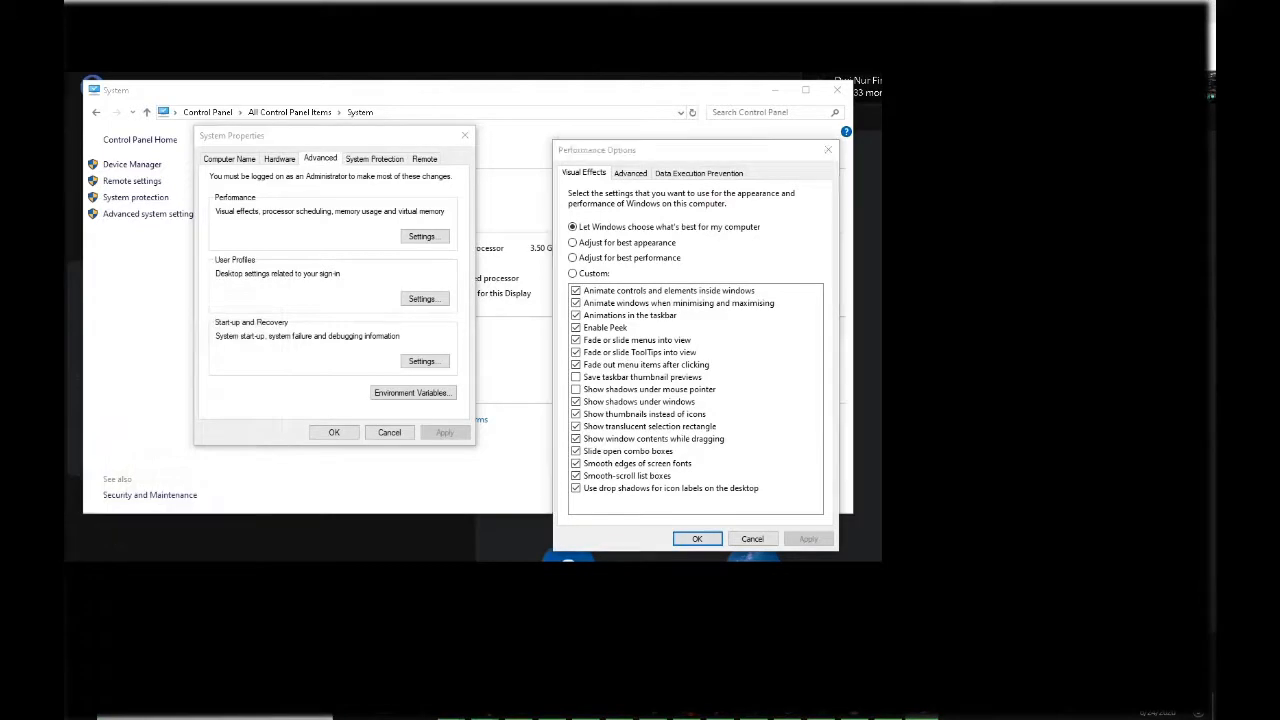
key("super")
key("super")
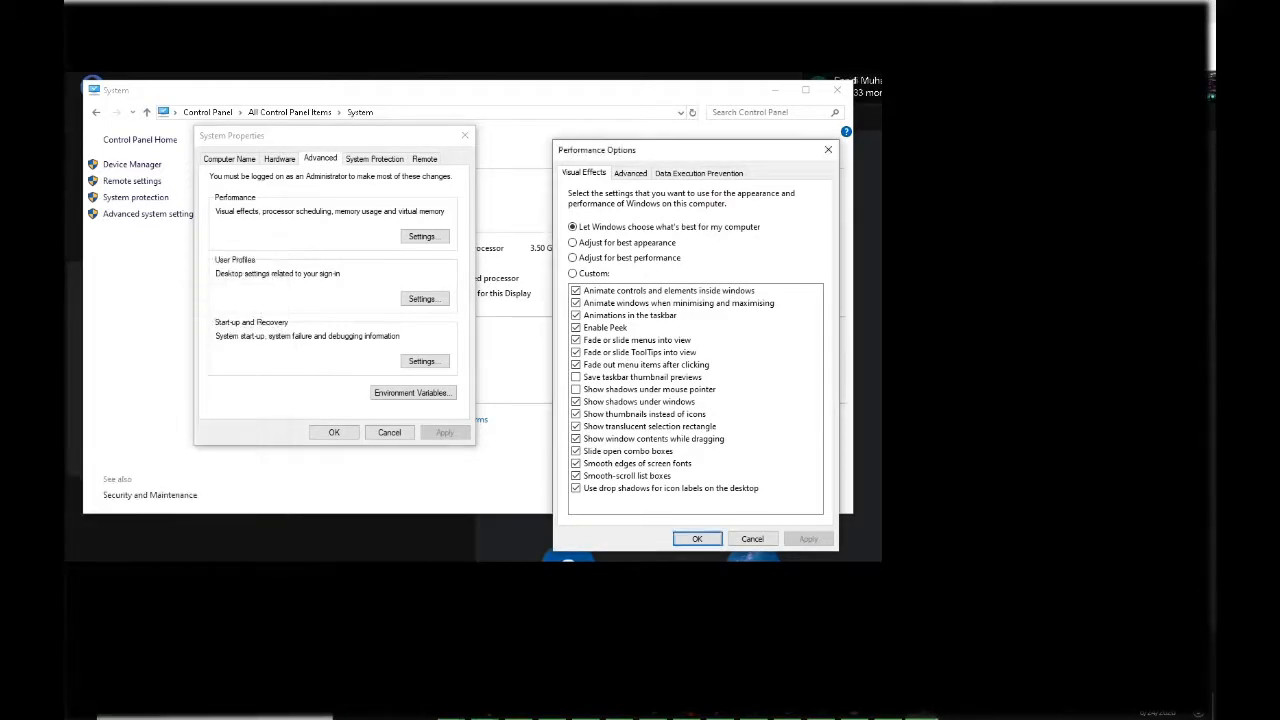
key("alt+Tab")
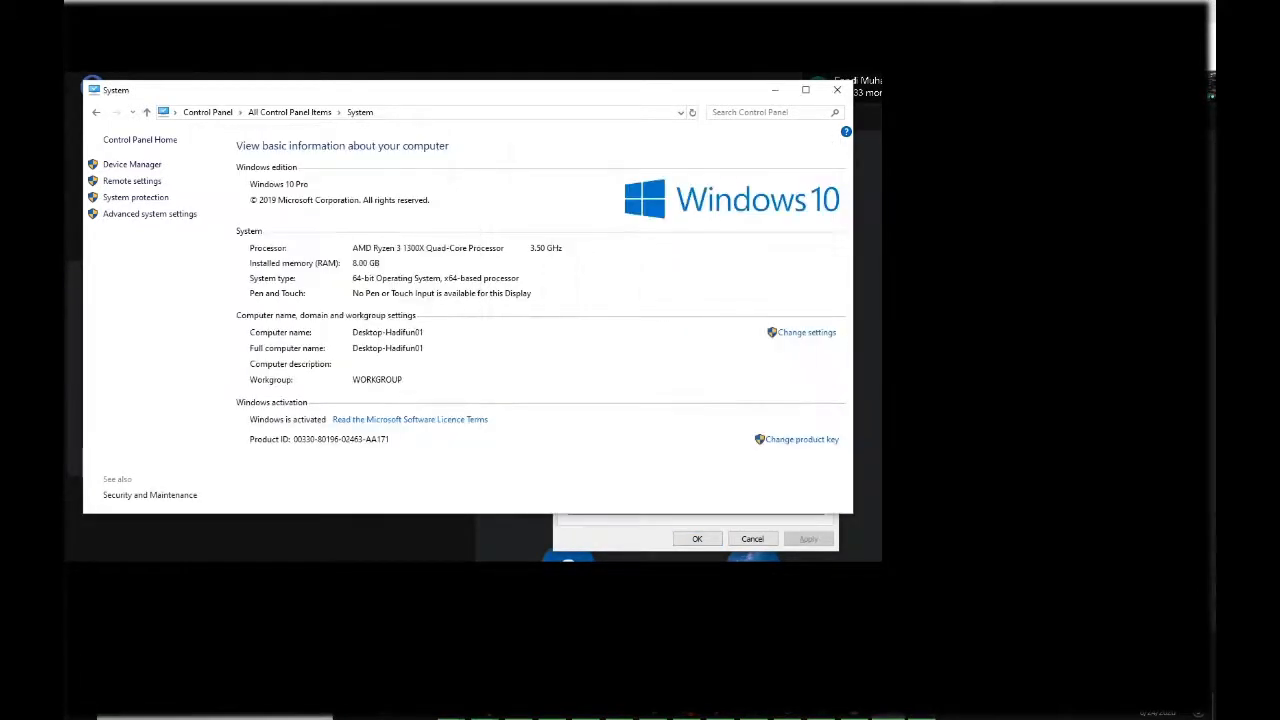
key("alt+Tab")
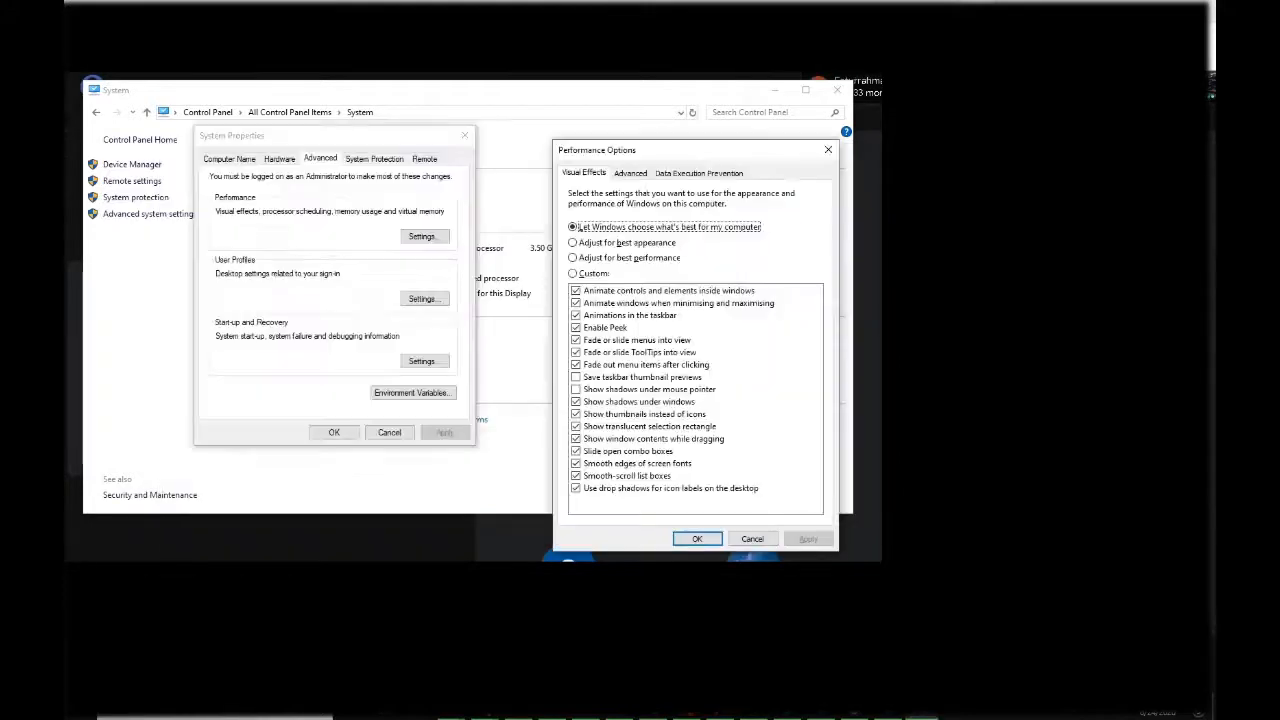
key("alt+Tab")
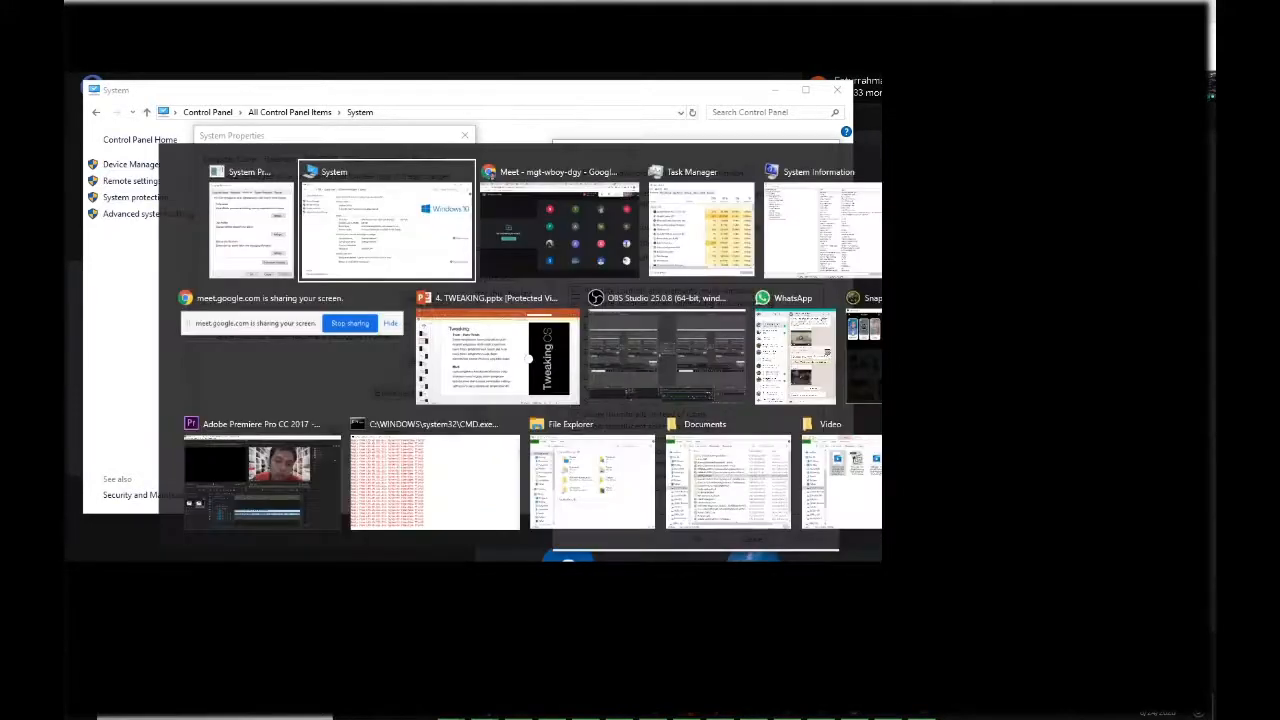
key("alt+Tab")
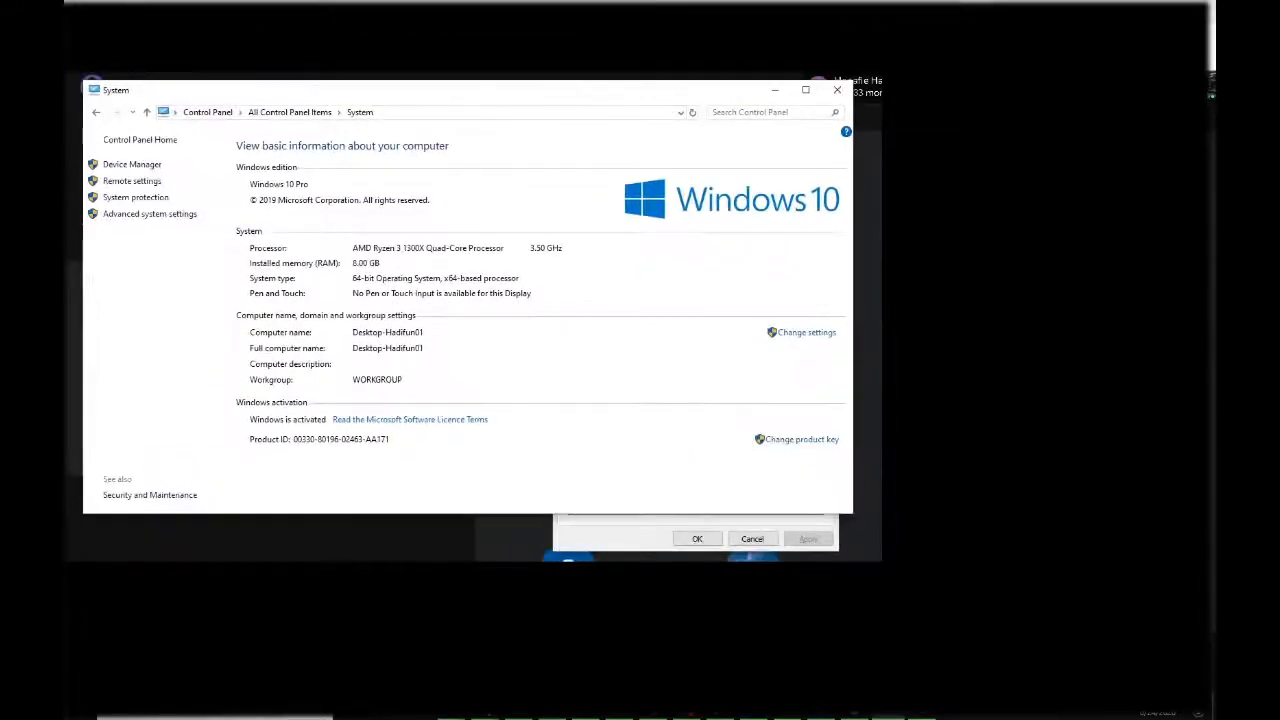
key("alt+Tab")
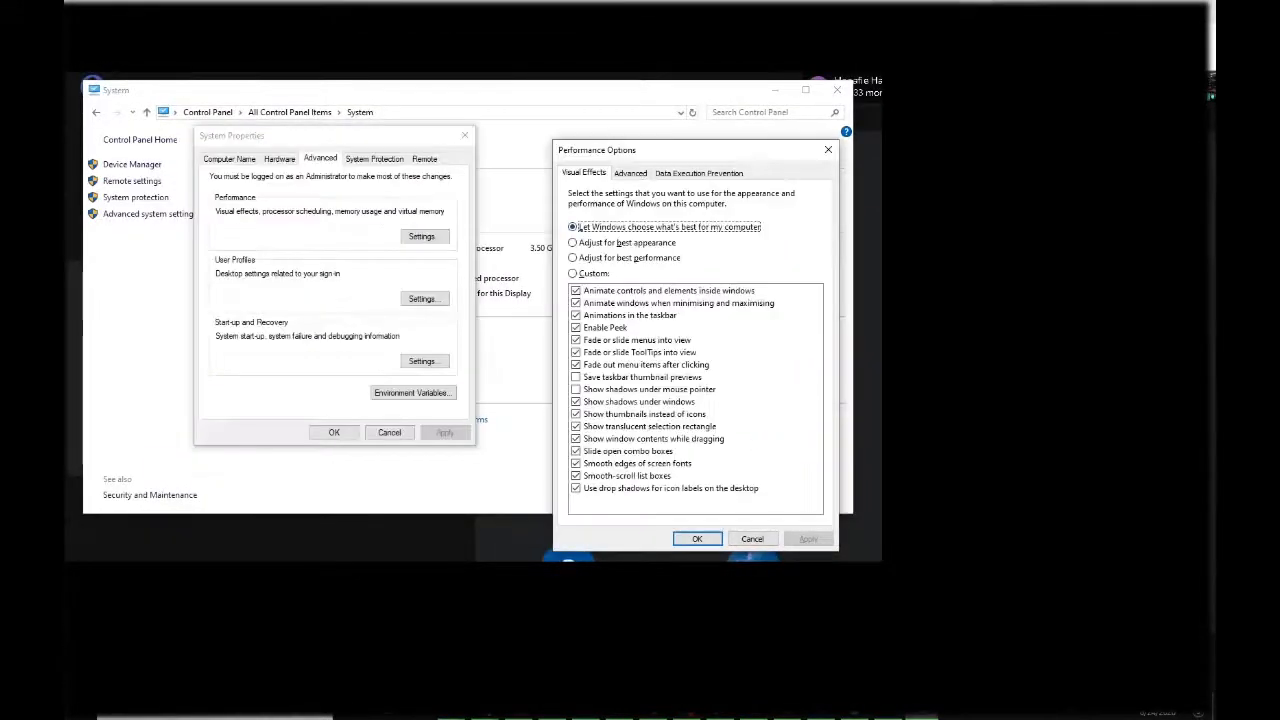
Apply the "Adjust for best performance" visual effects option and check how the Start menu opens and closes
left_click(573, 257)
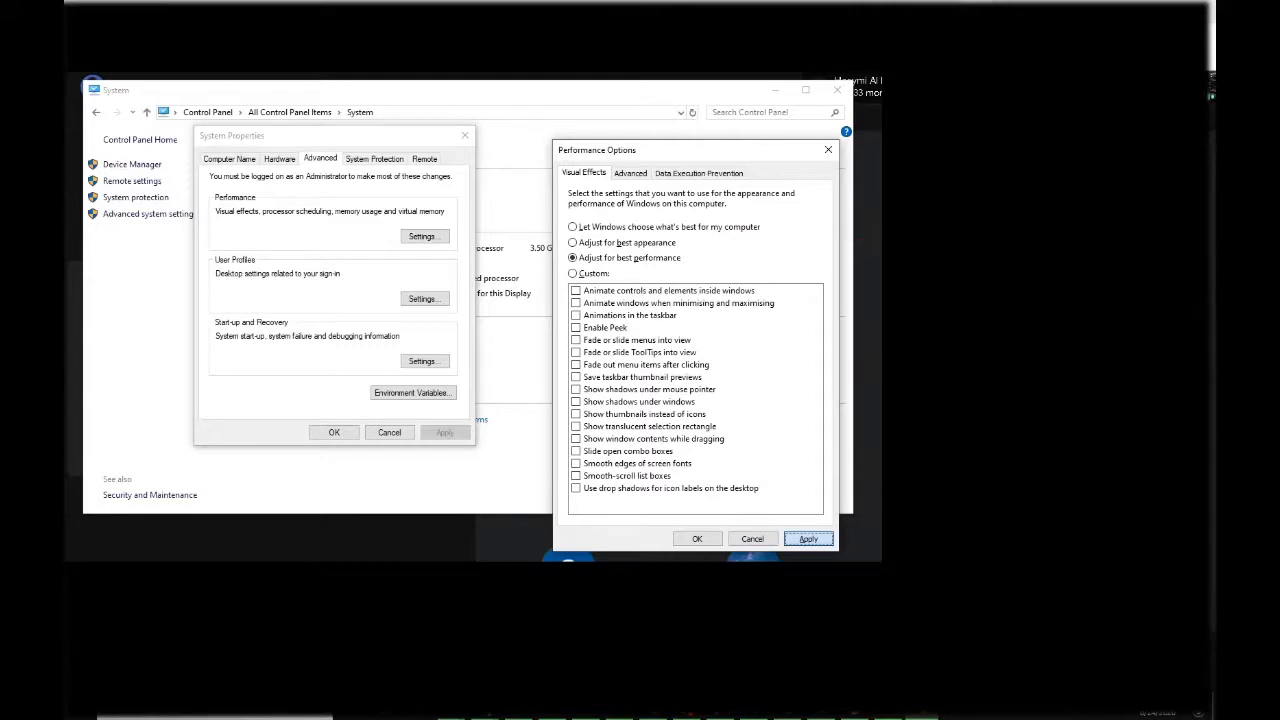
key("super")
key("super")
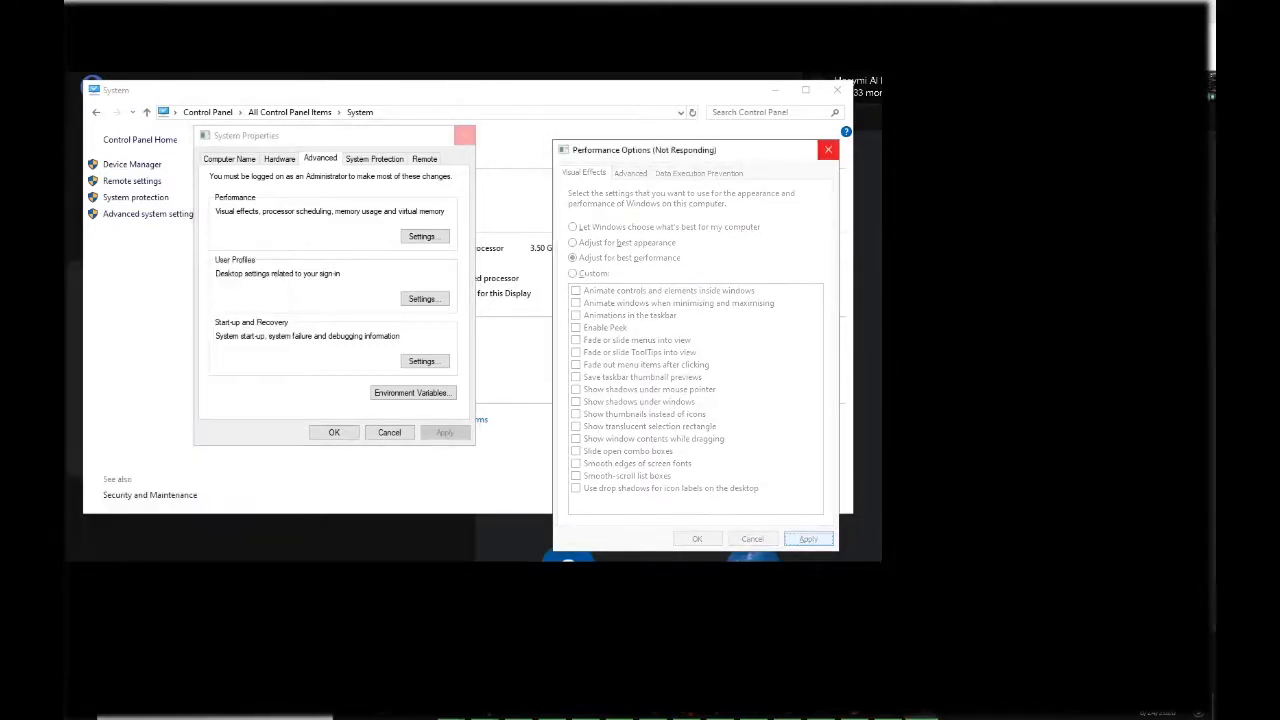
key("super")
key("super")
key("super")
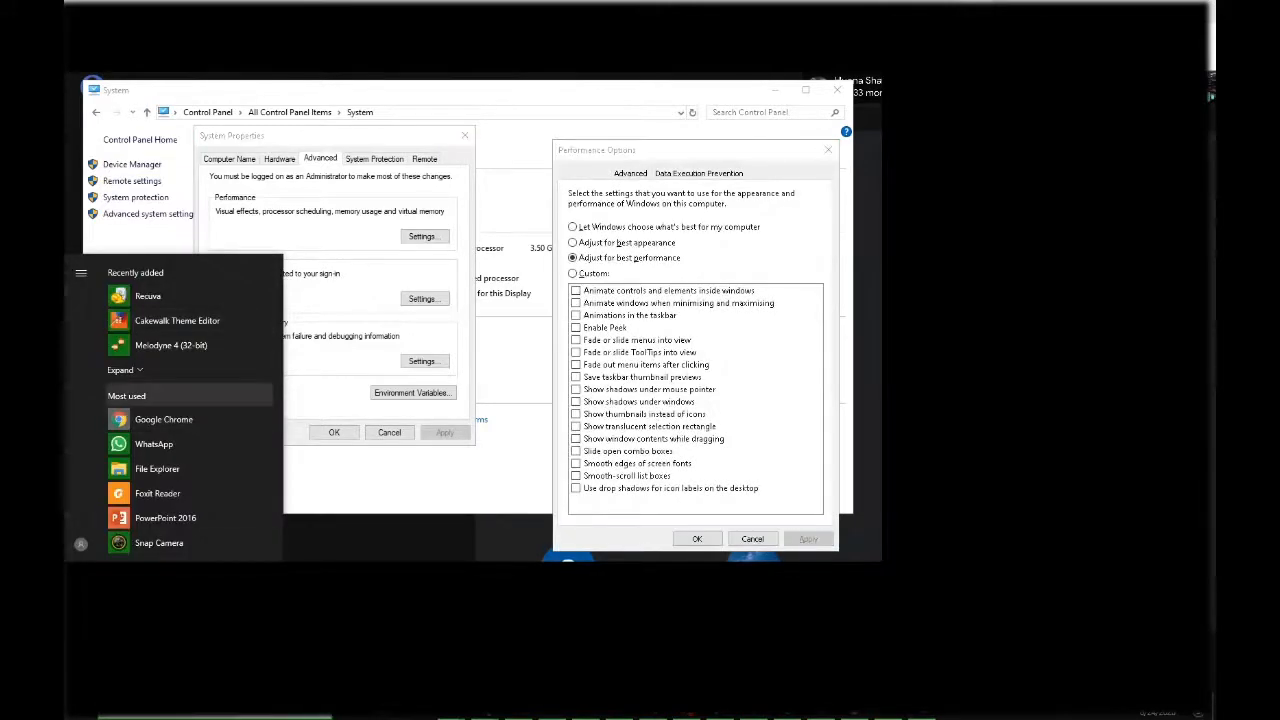
key("super")
key("super")
key("super")
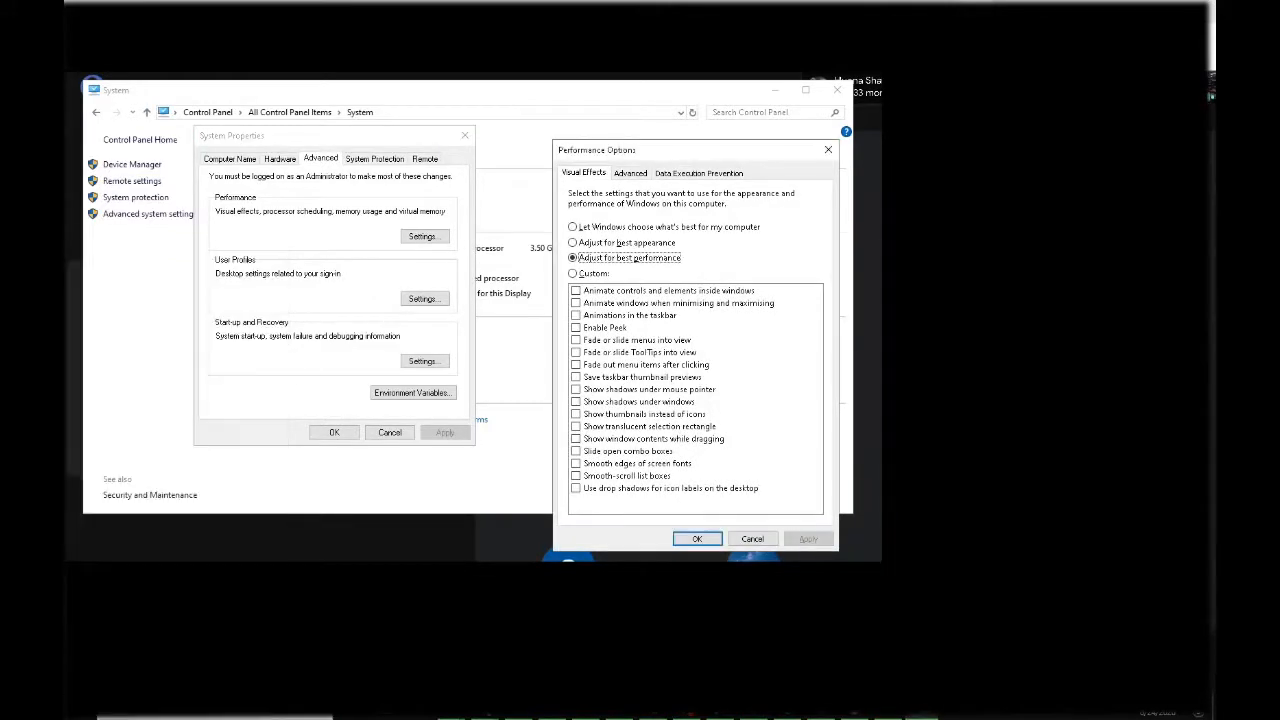
key("super")
key("super")
key("super")
key("super")
key("super")
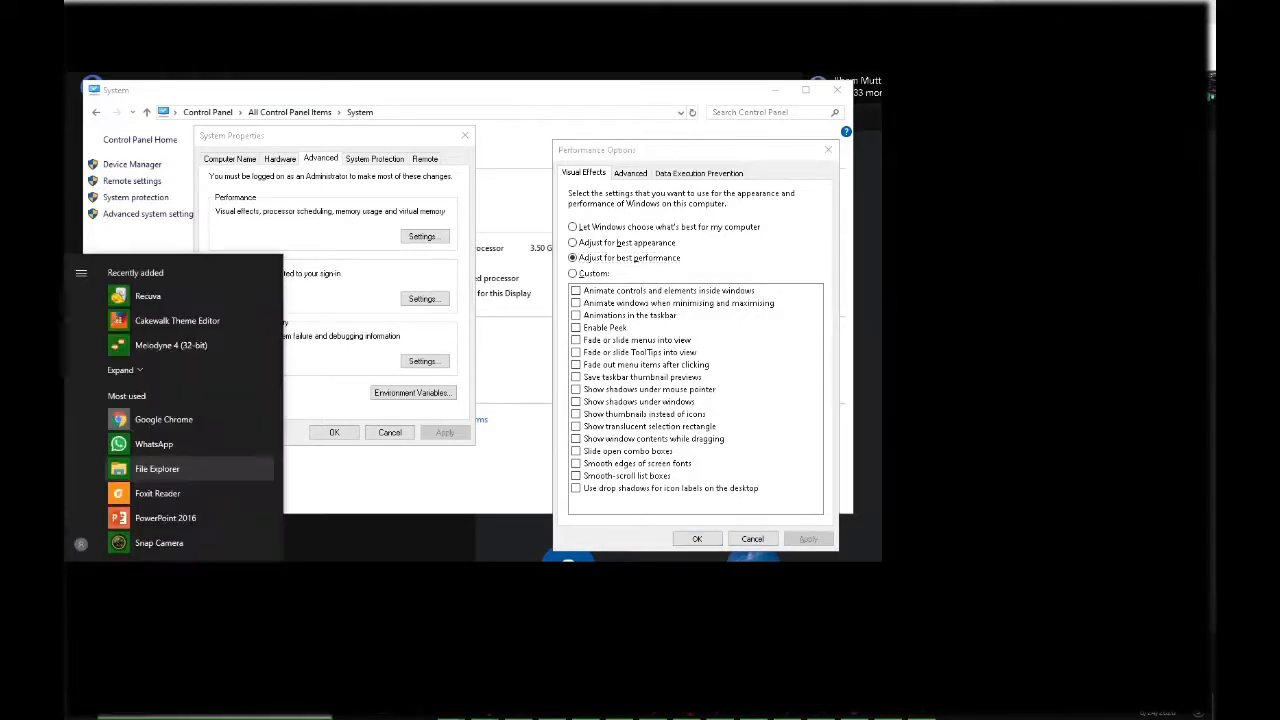
key("super")
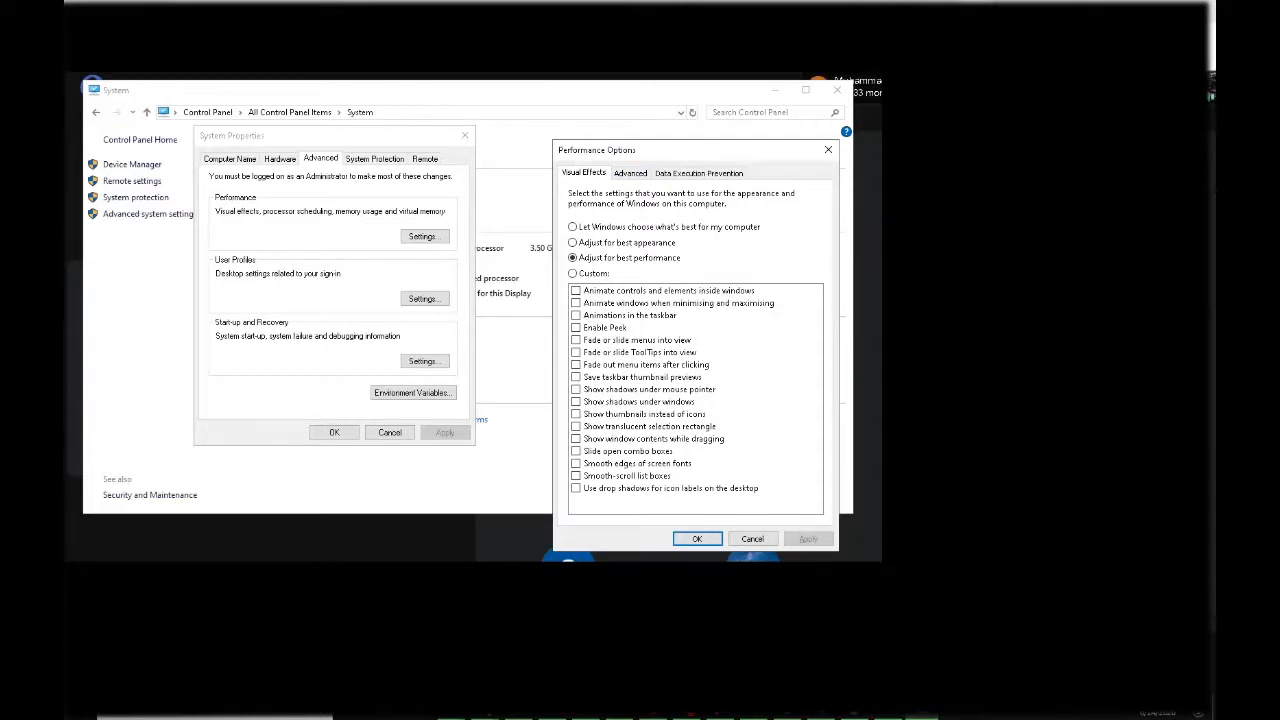
Reopen the Performance Options and compare the visual effects page with the processor scheduling and virtual memory settings
left_click_drag(640, 158, 710, 136)
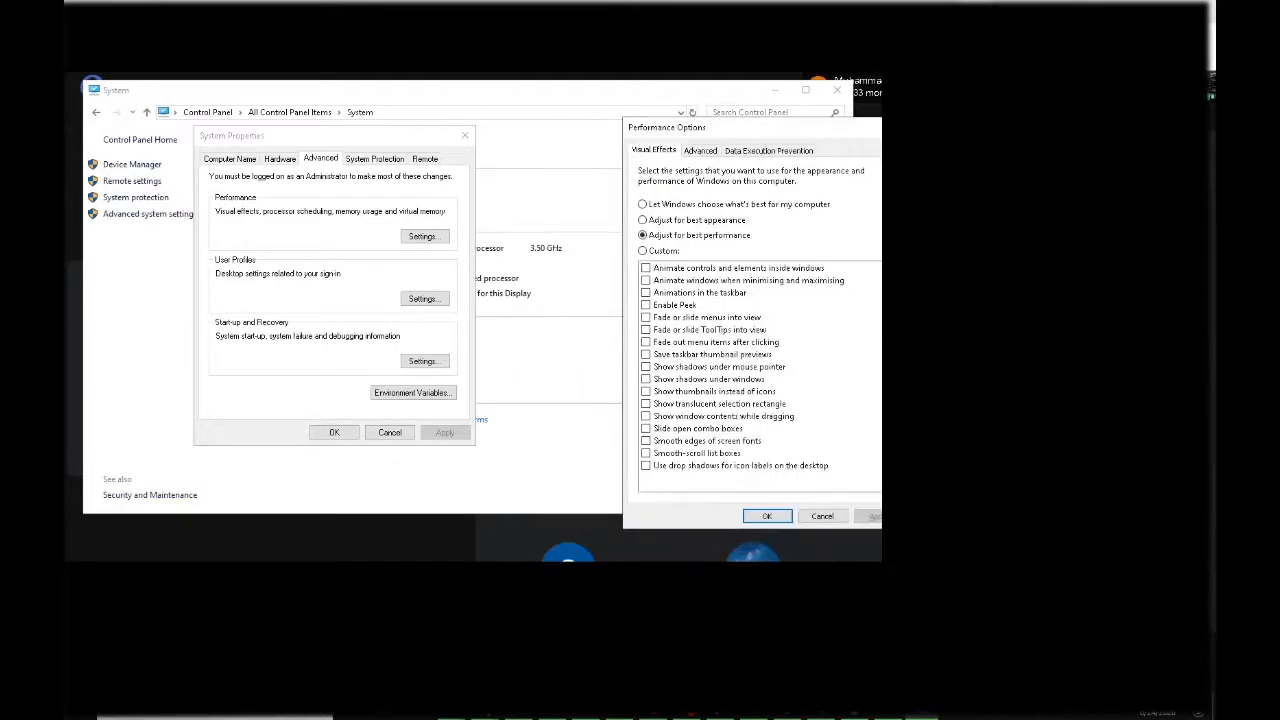
left_click(421, 236)
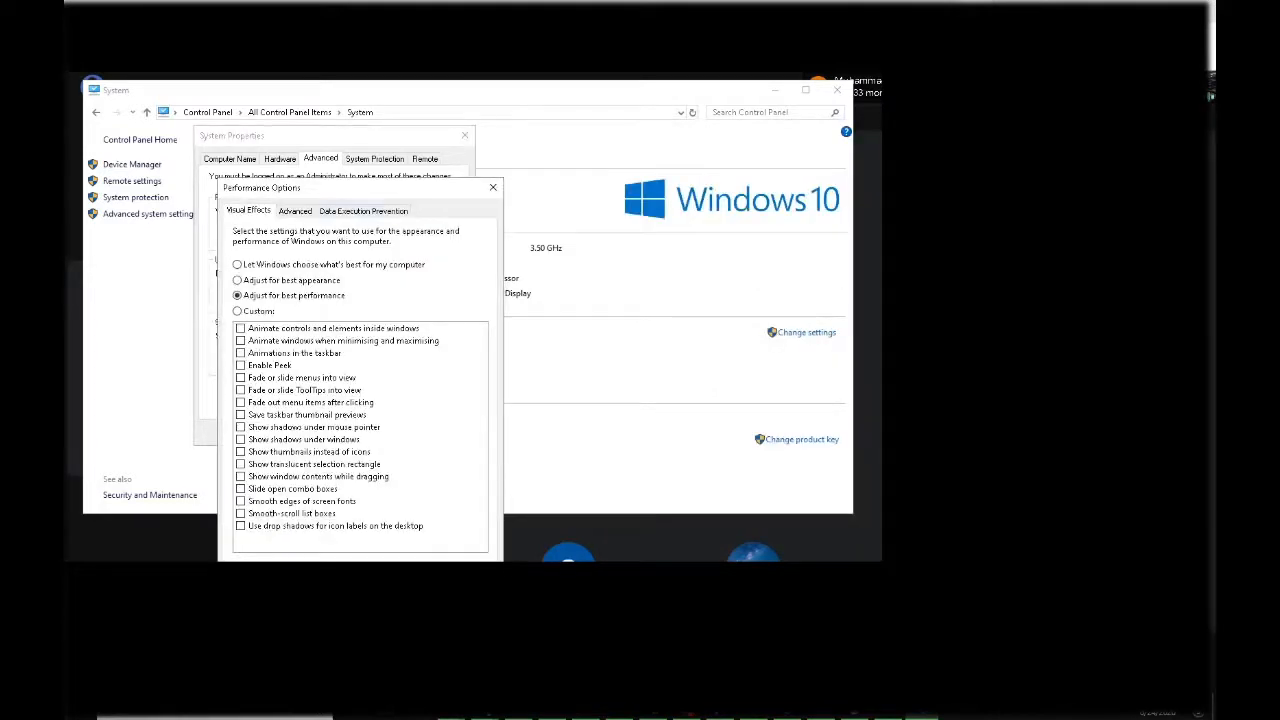
left_click_drag(357, 197, 556, 154)
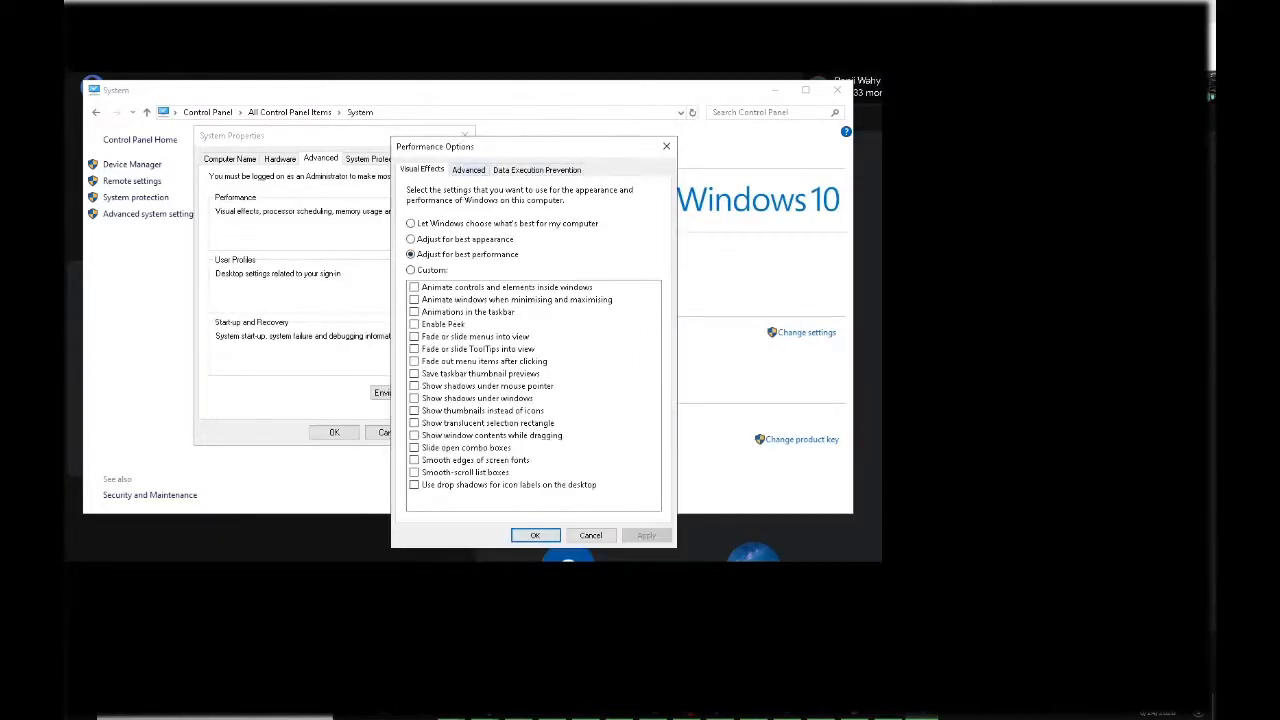
left_click(468, 170)
left_click(422, 169)
left_click(468, 170)
left_click(422, 170)
left_click(468, 170)
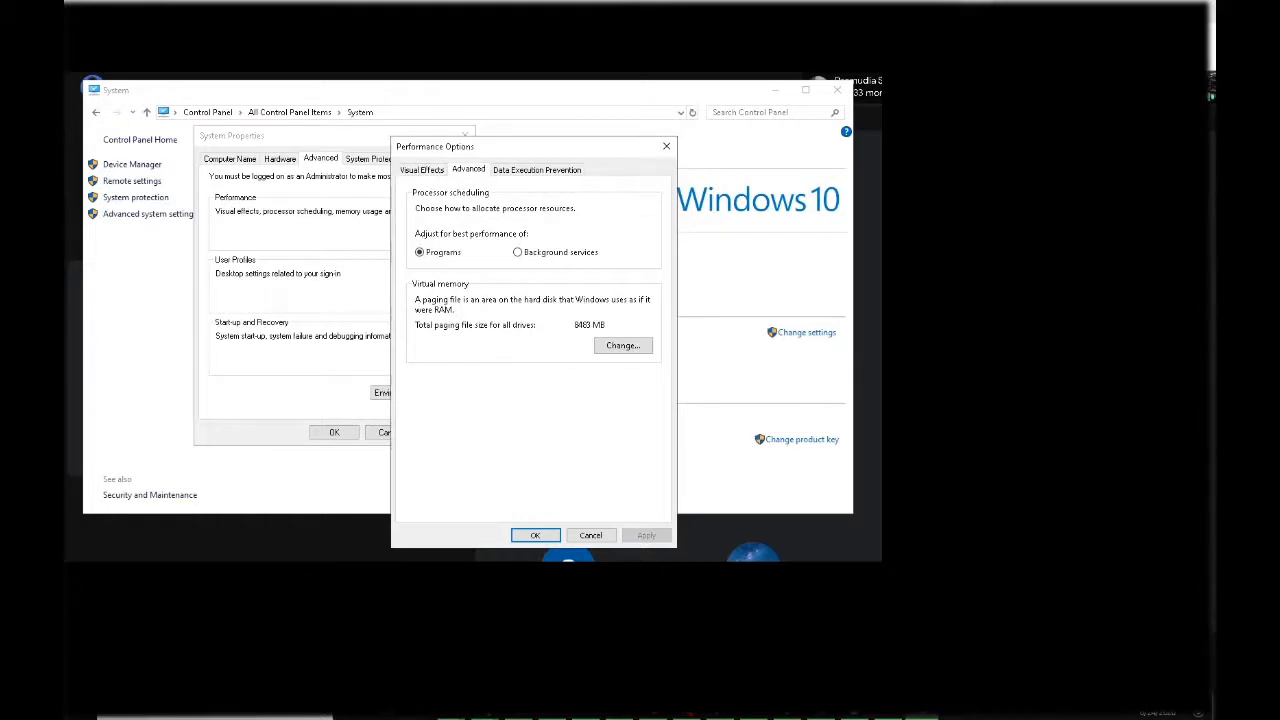
left_click(422, 170)
key("ctrl+Tab")
Try switching drive C from automatic paging file management to a custom size, and discard the virtual memory changes
left_click(622, 345)
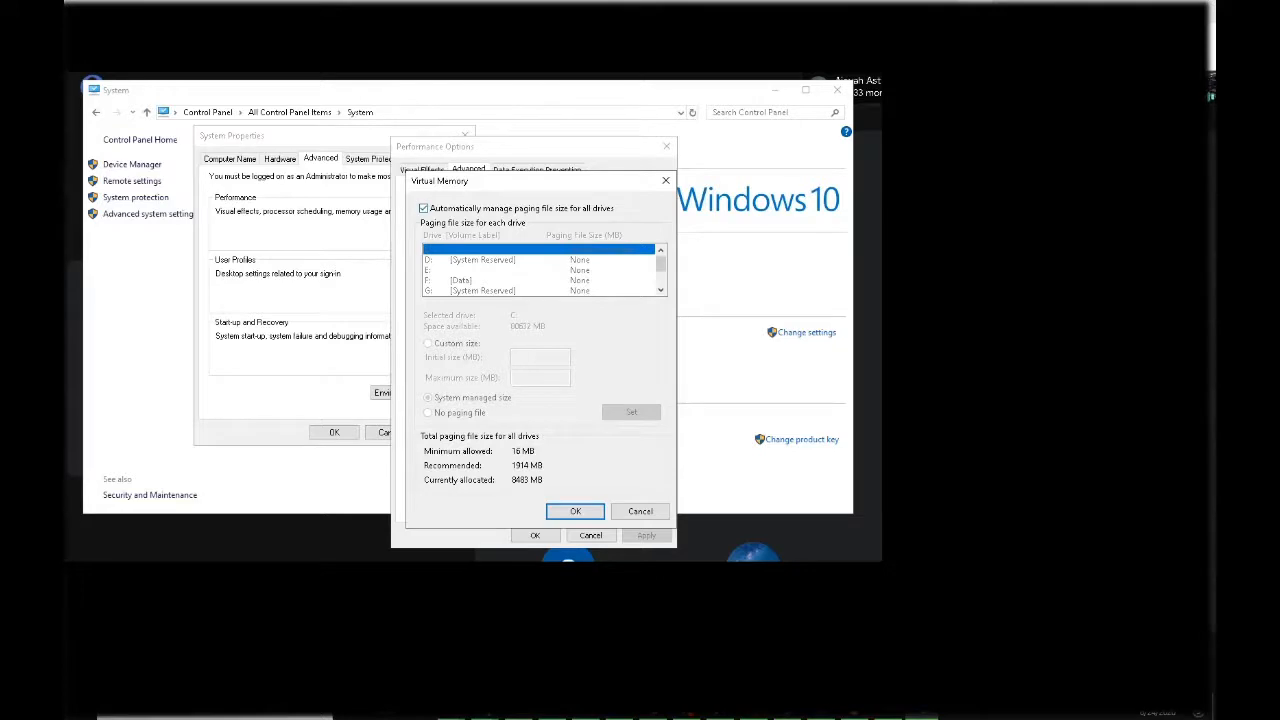
left_click(424, 208)
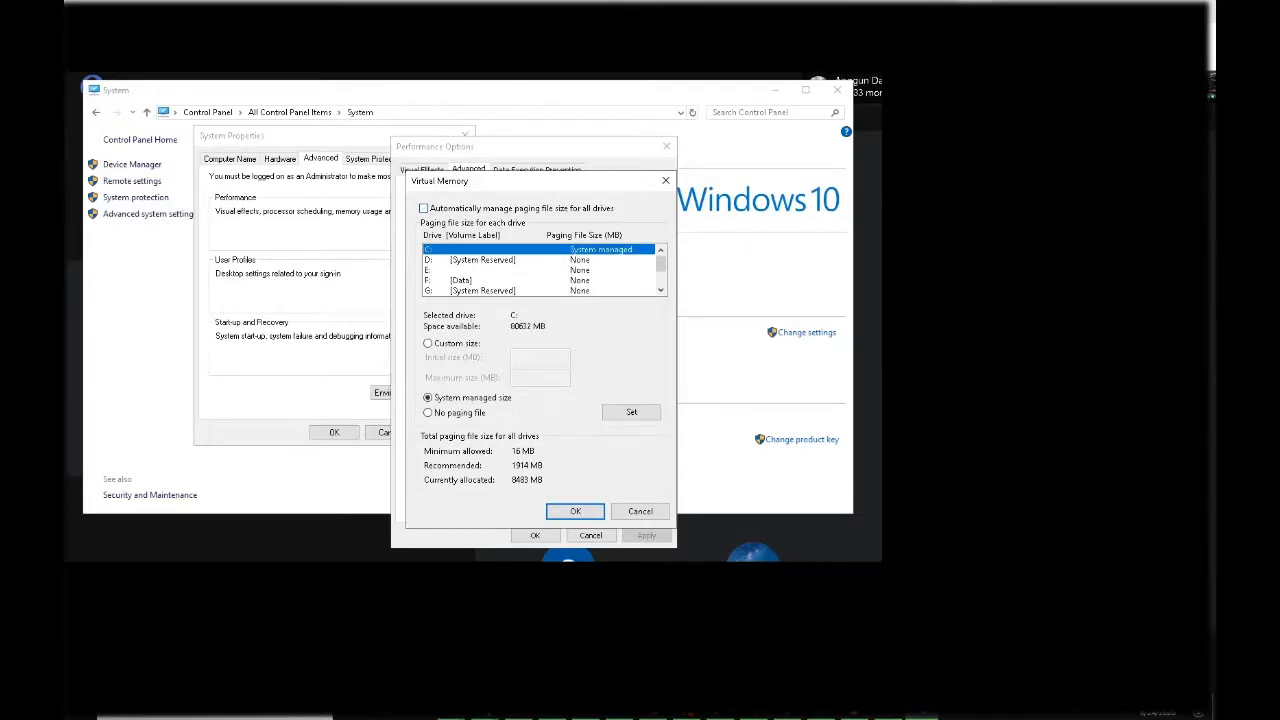
left_click(428, 343)
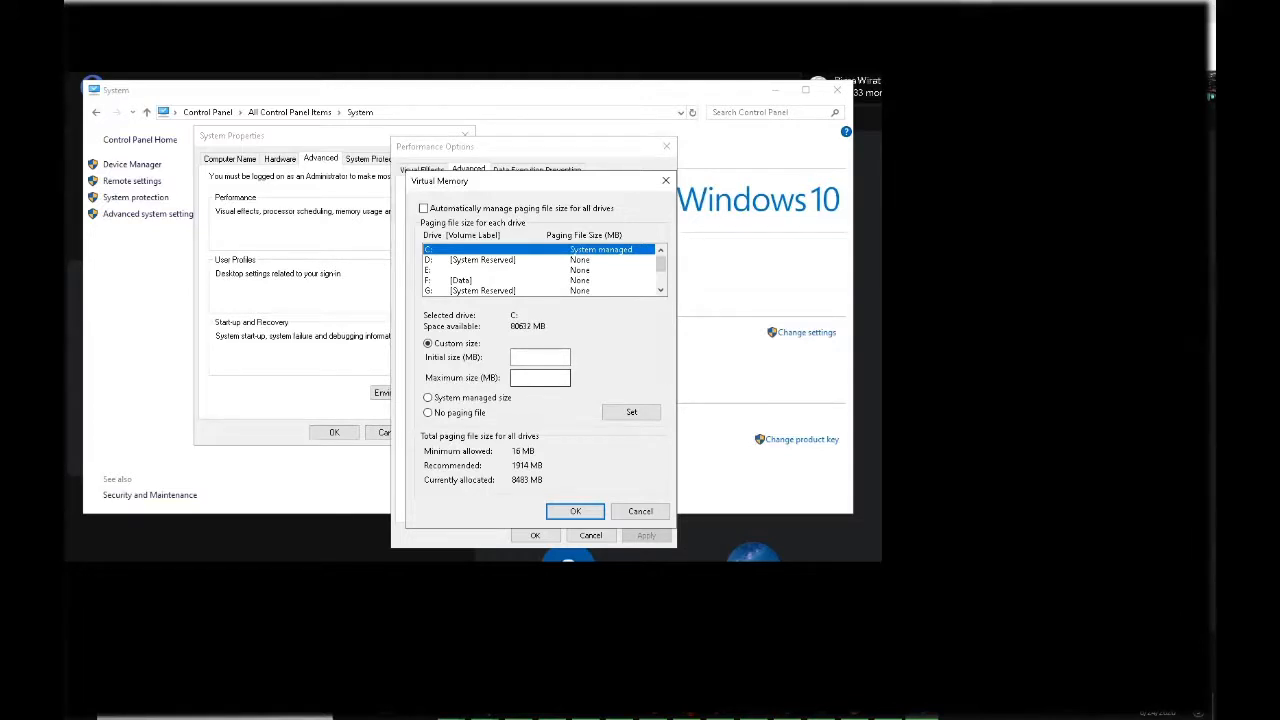
left_click(540, 378)
left_click(640, 511)
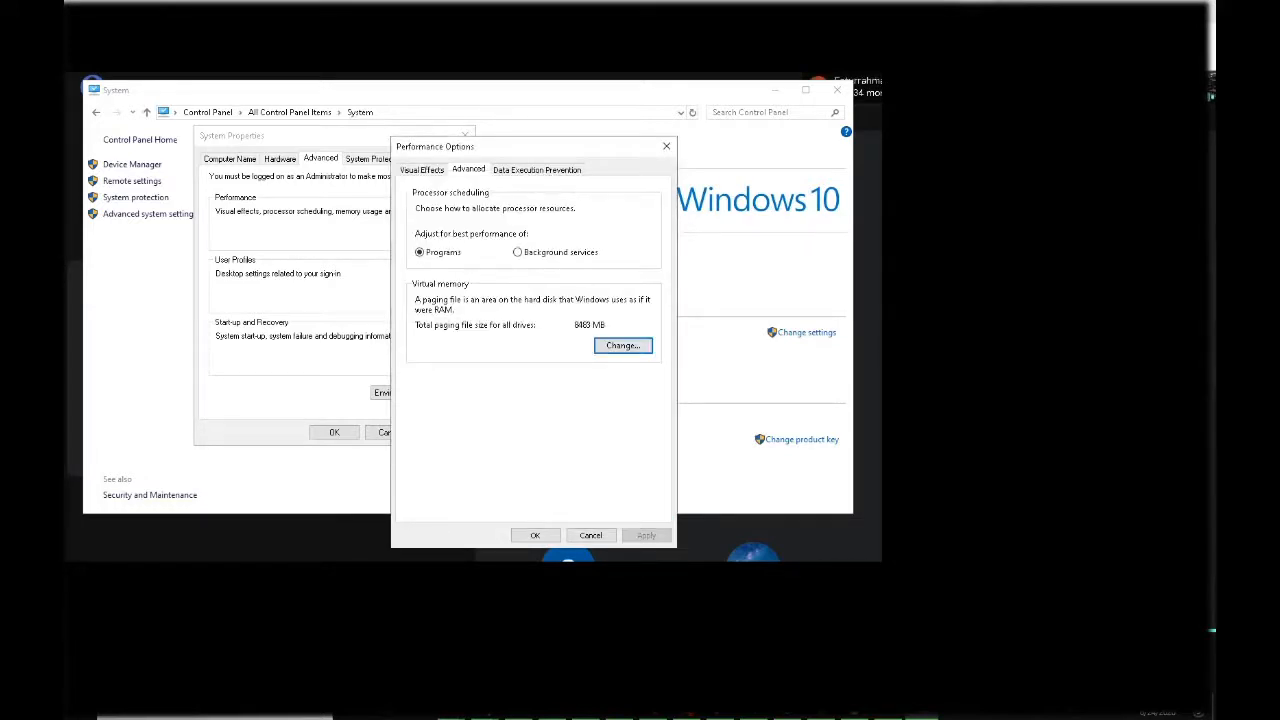
Review the virtual memory settings once more and close both them and the Performance Options without changes
left_click(623, 346)
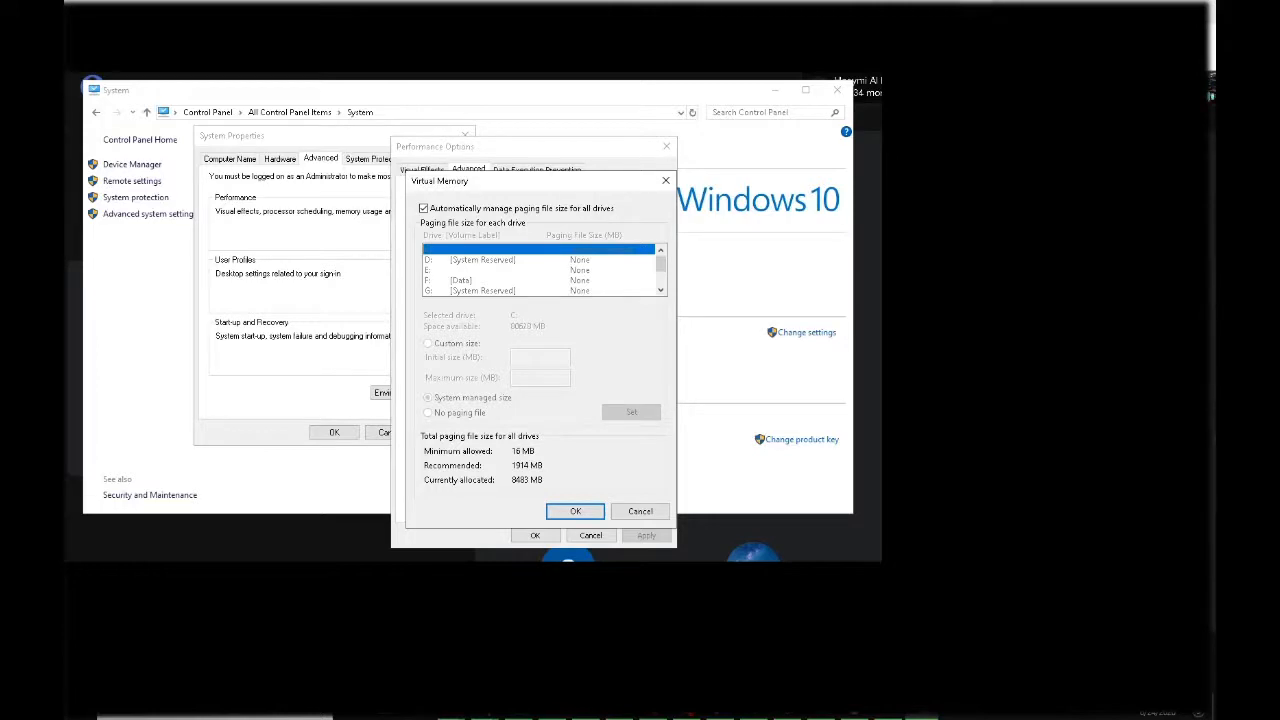
left_click(640, 511)
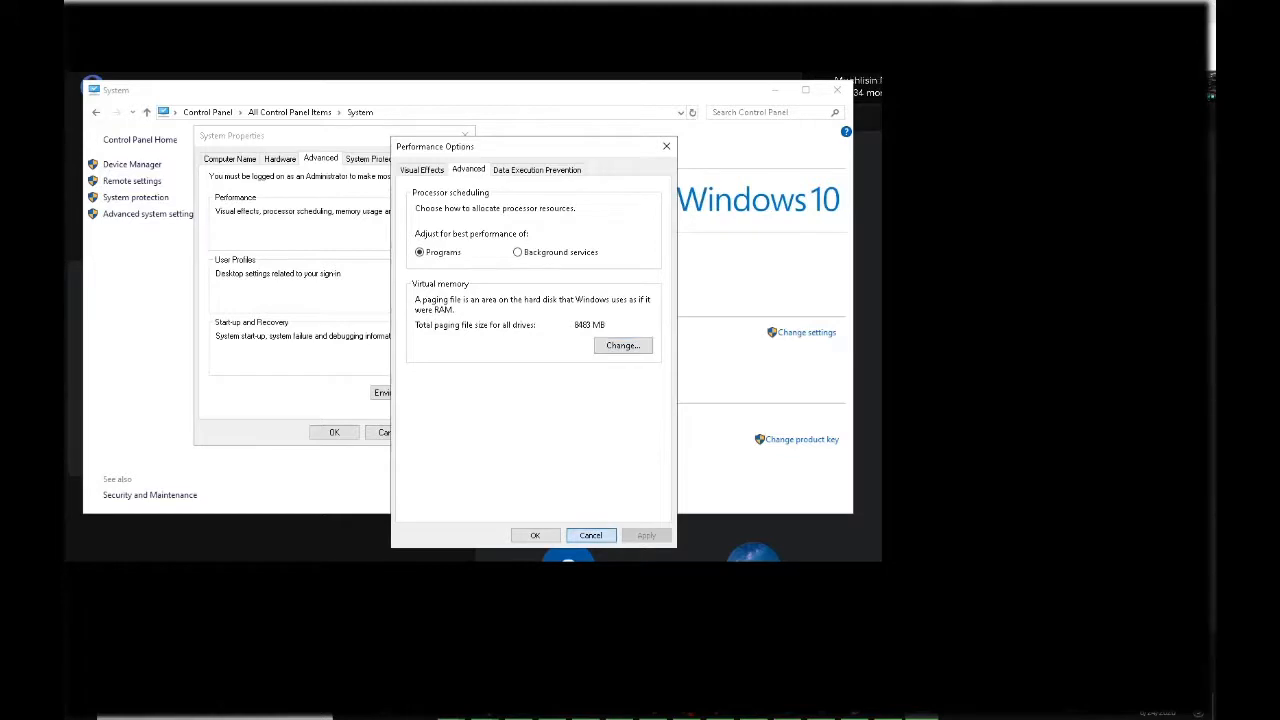
key("Return")
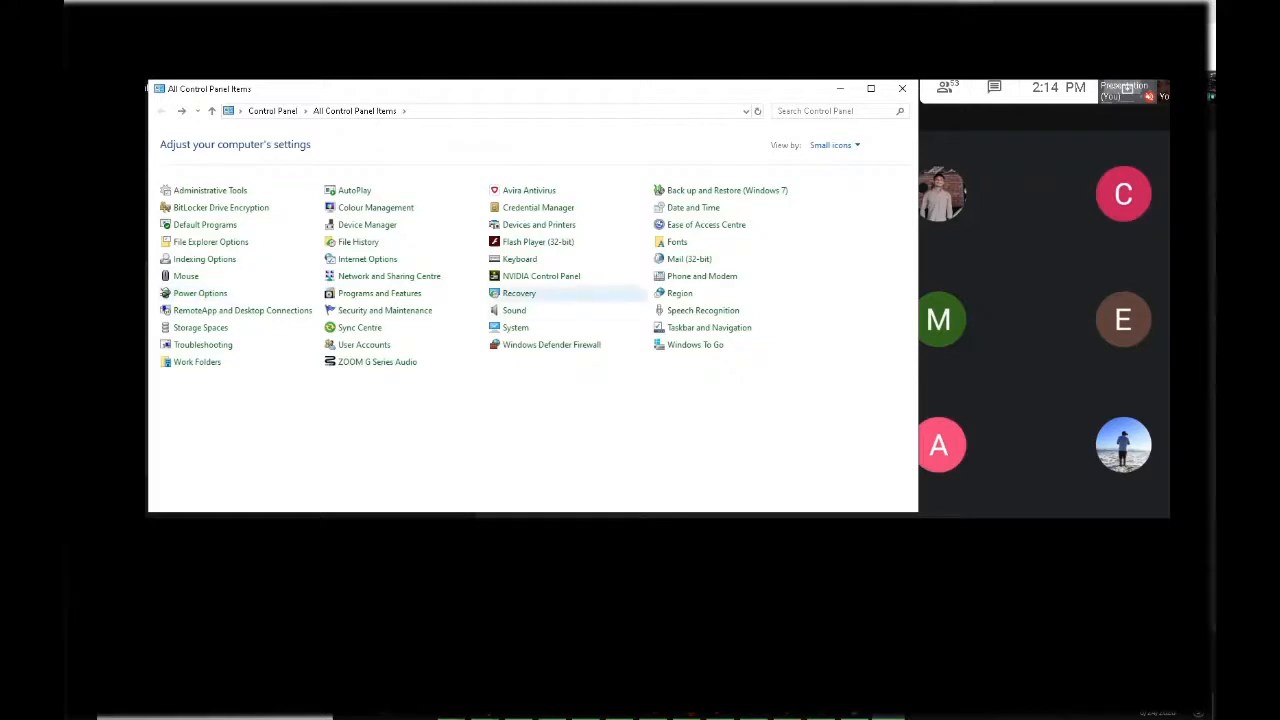
Open the advanced power settings of the High performance plan in Power Options
left_click(200, 293)
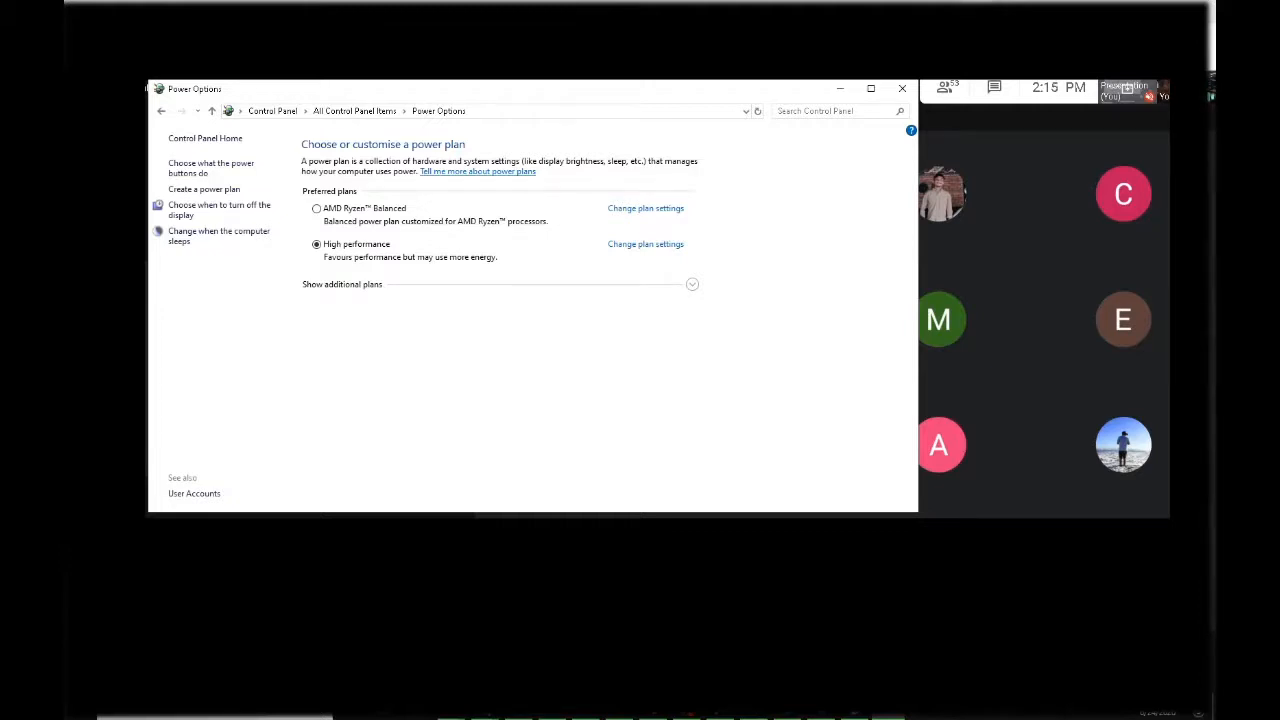
left_click(645, 244)
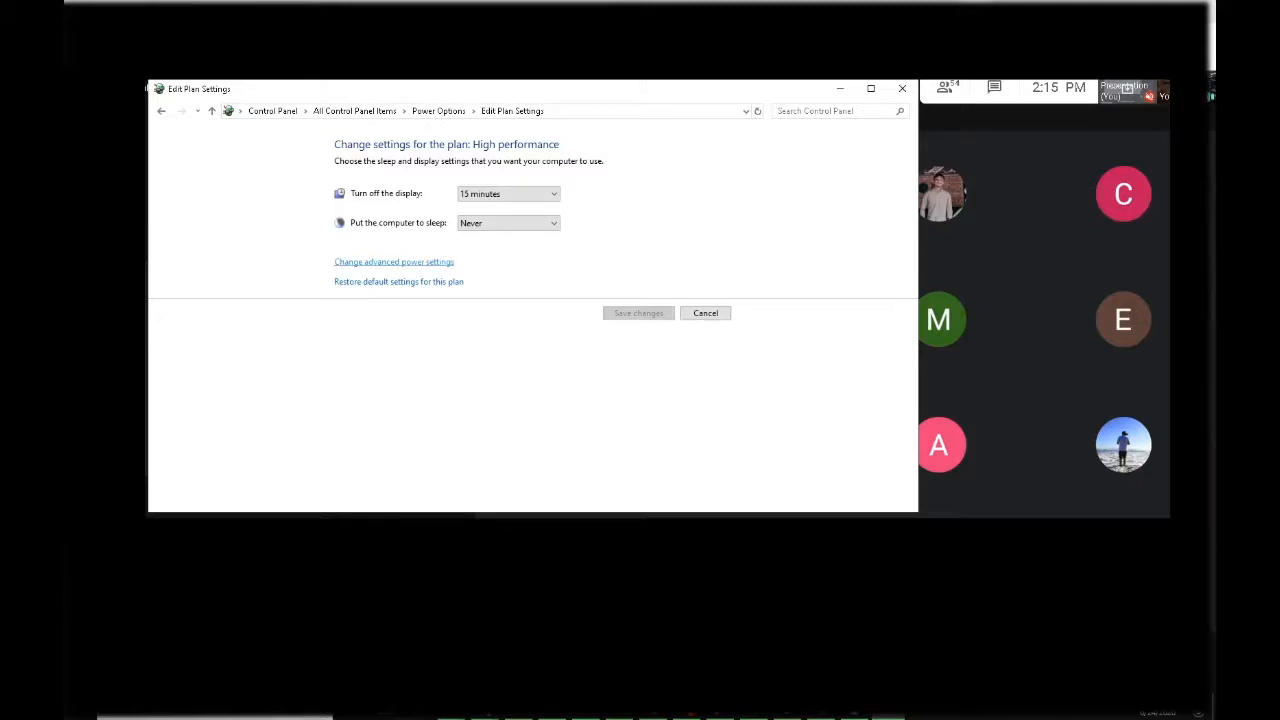
left_click(394, 262)
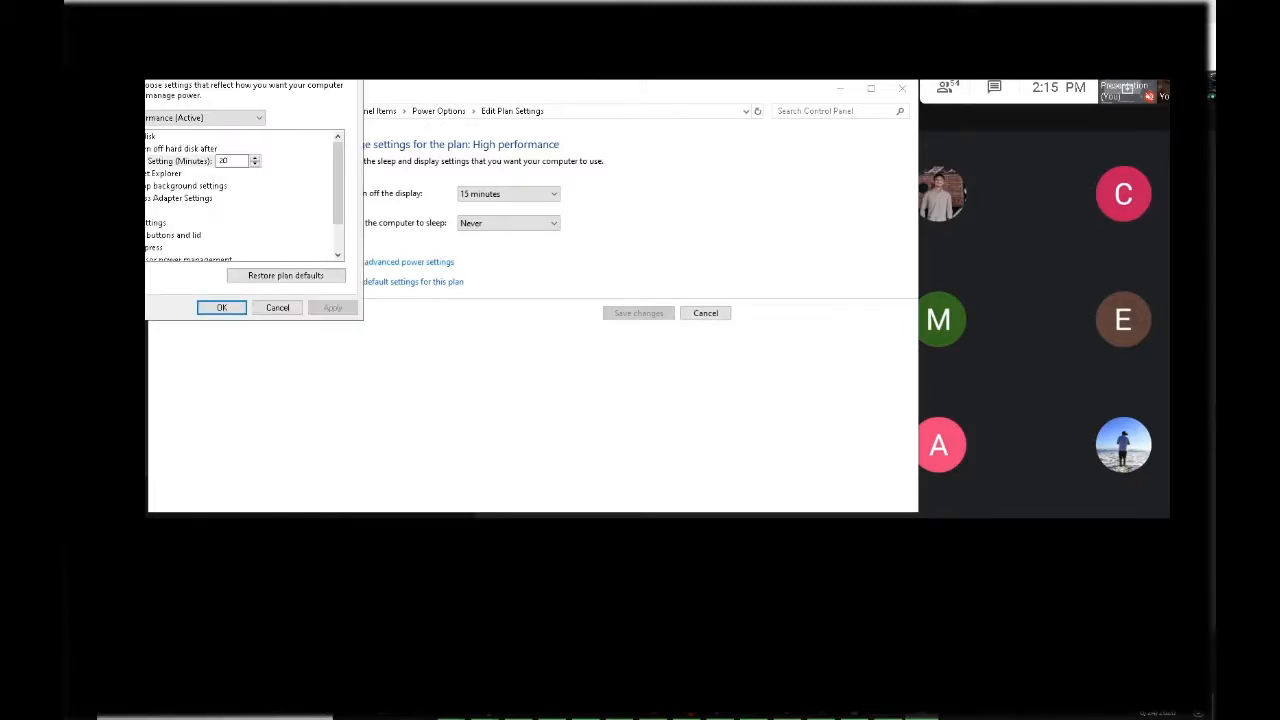
Look into the Processor power management group of the High performance plan and close the advanced settings without changes
left_click_drag(193, 39, 720, 110)
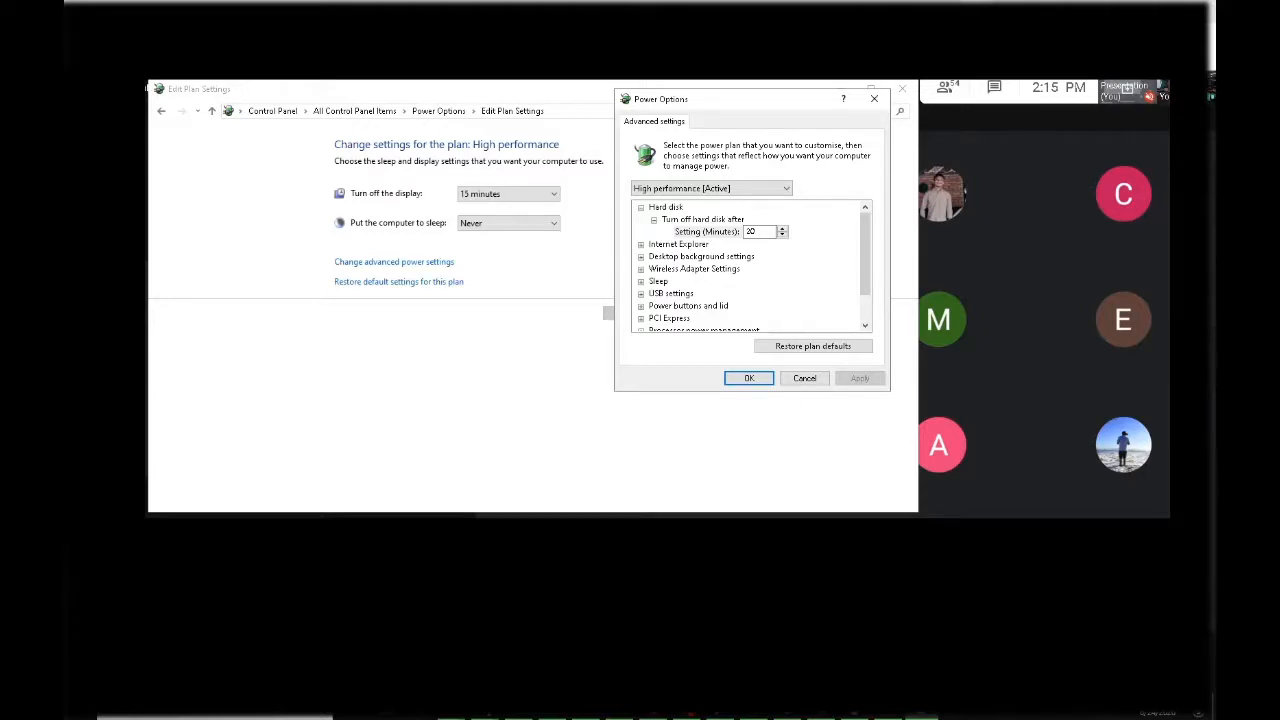
scroll(750, 265, "down", 1)
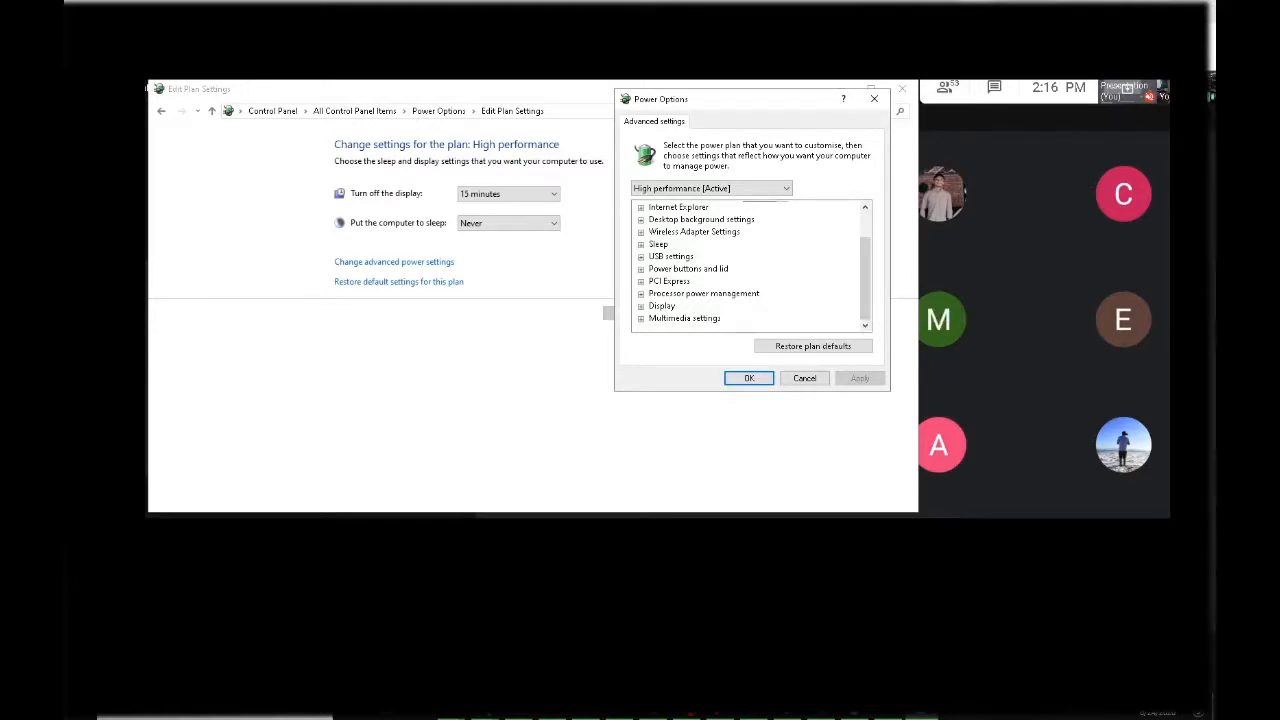
double_click(676, 294)
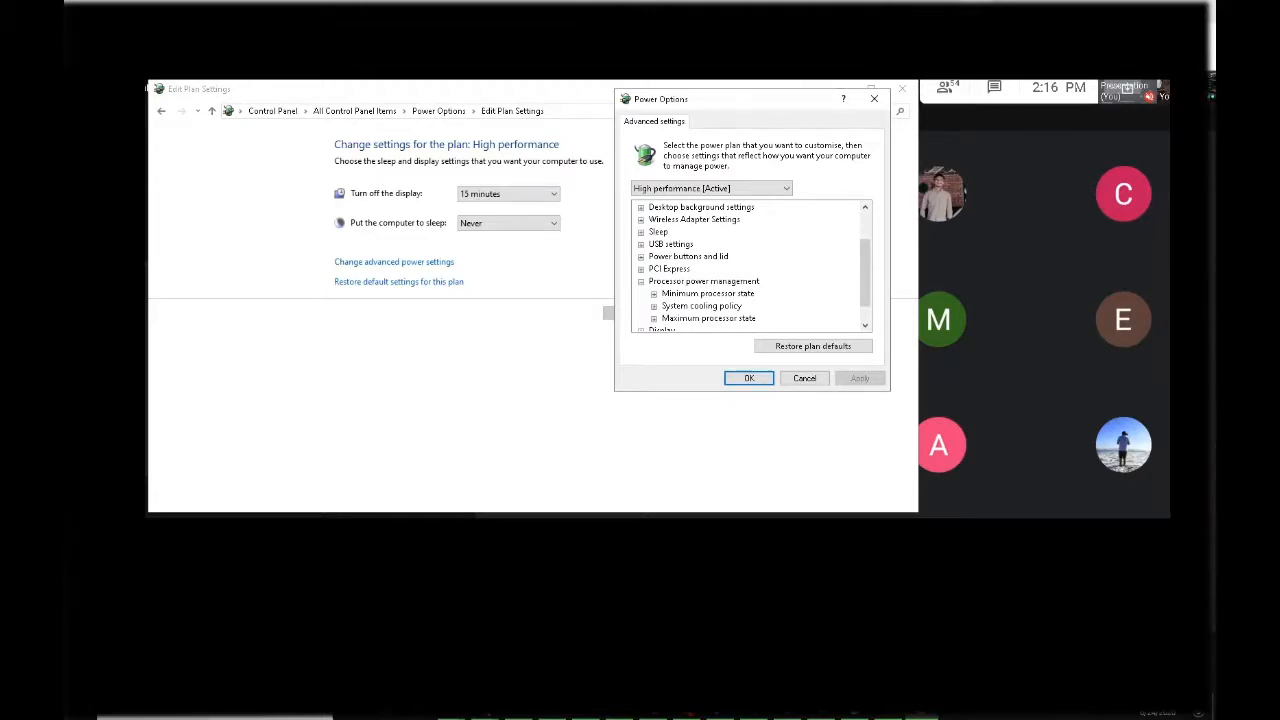
left_click(641, 282)
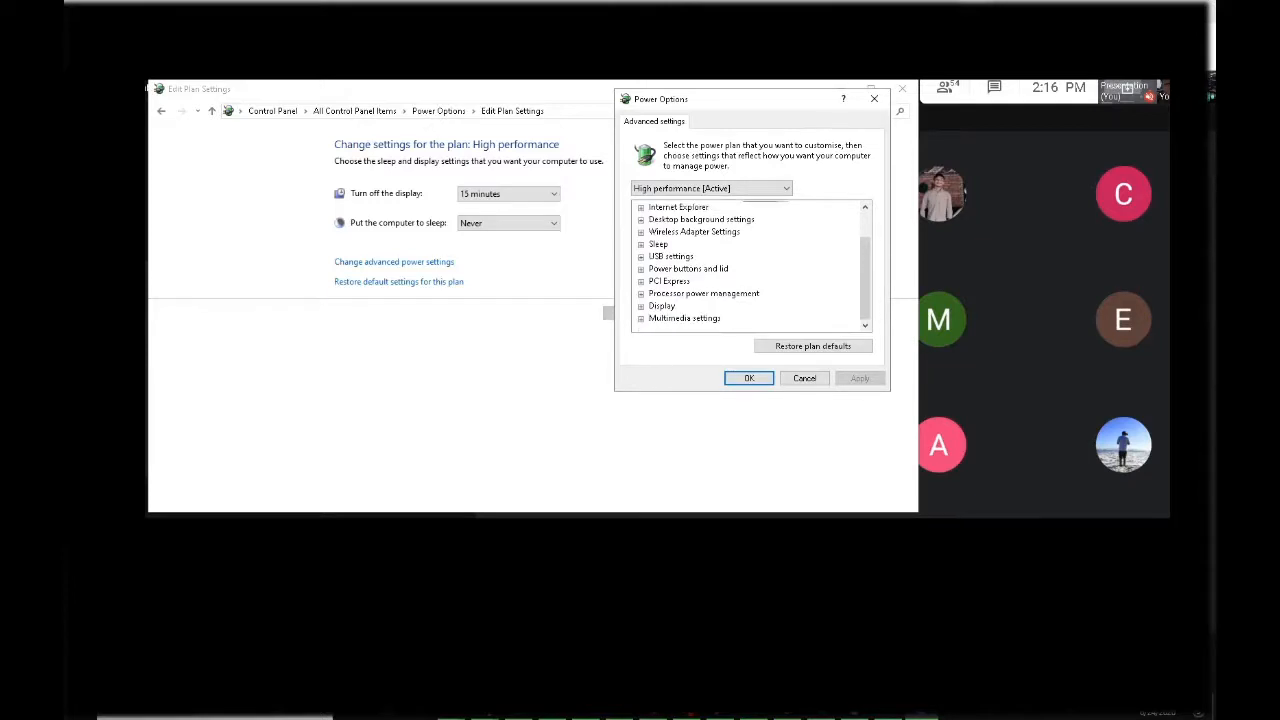
left_click(805, 378)
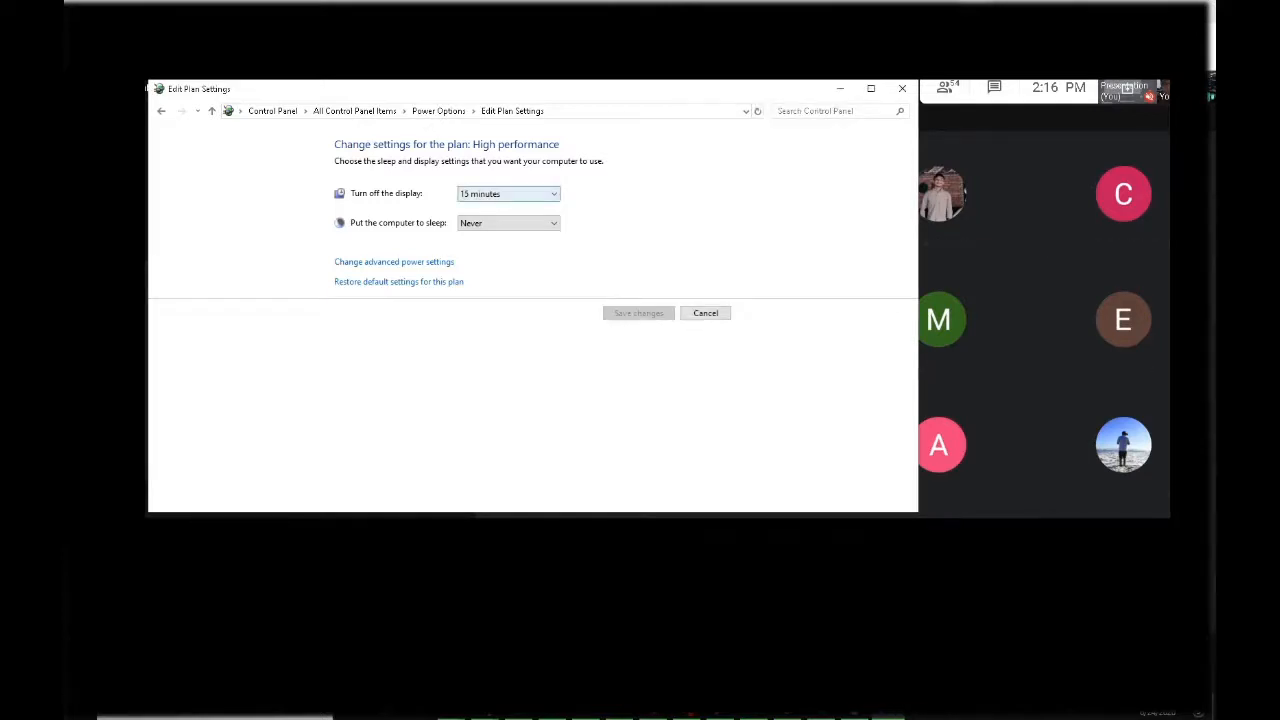
Return to Power Options, reopen the High performance plan's advanced power settings and move their window fully into view
left_click(355, 111)
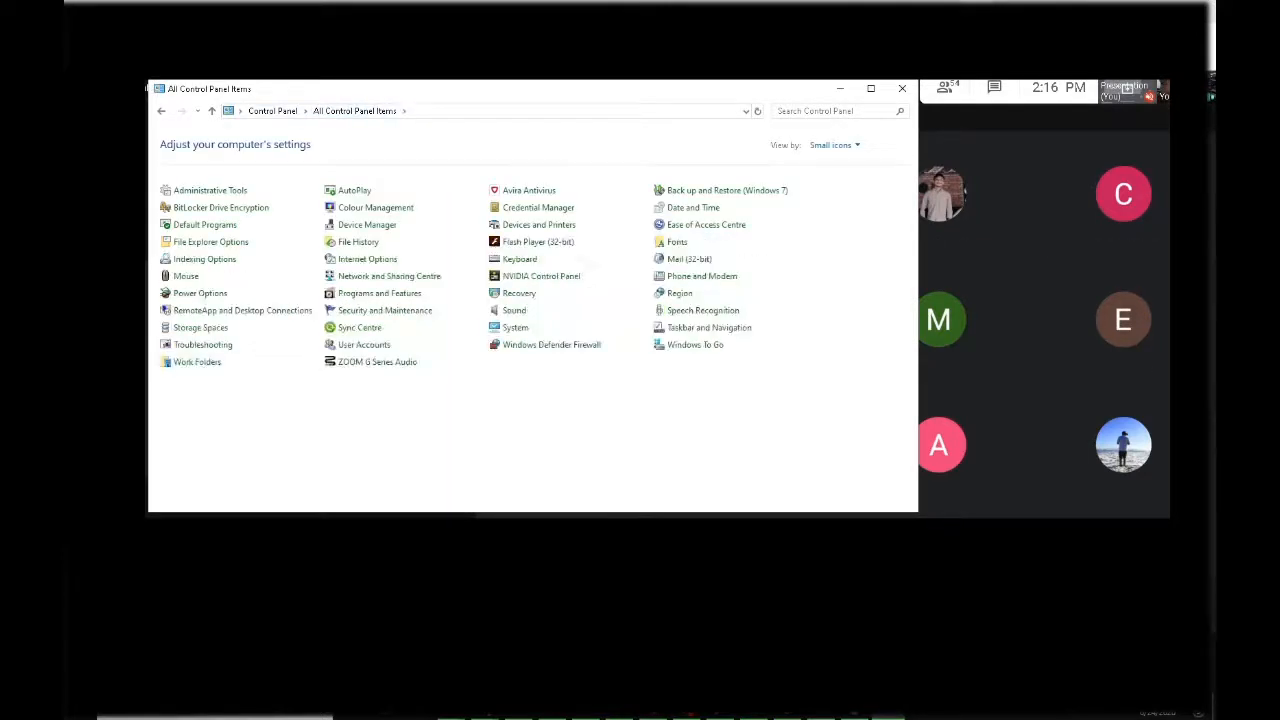
left_click(200, 293)
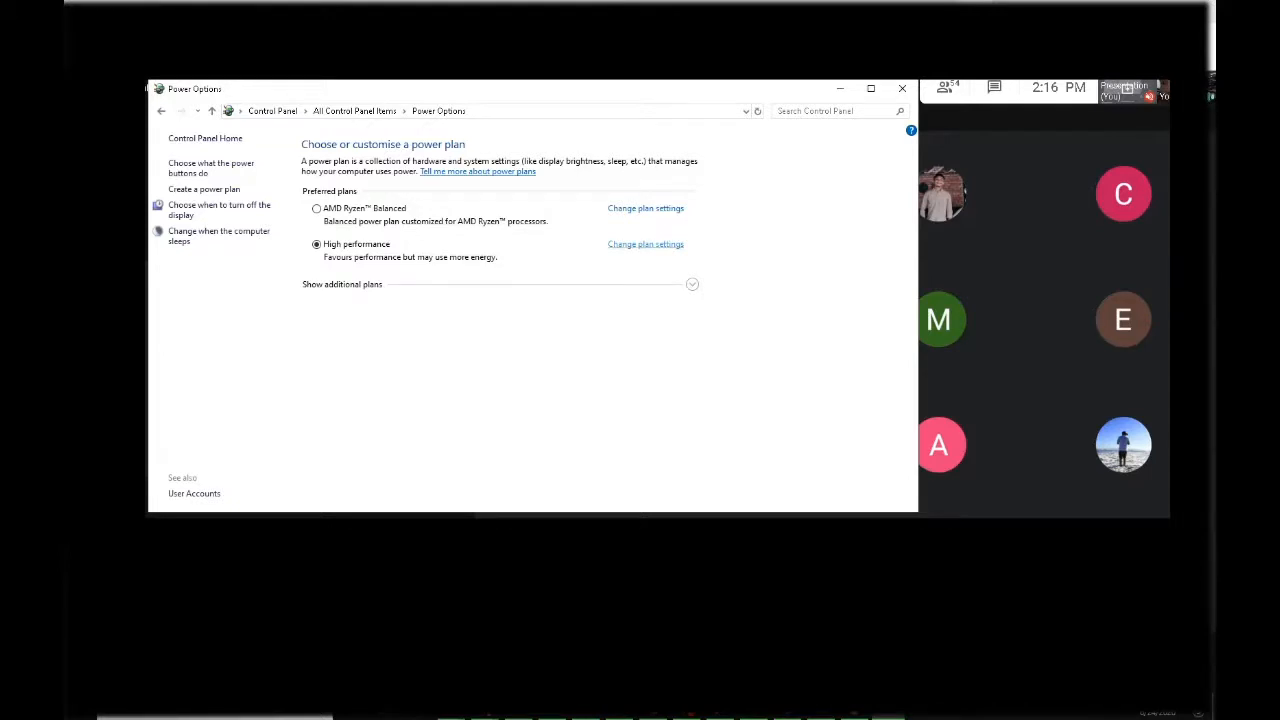
left_click(645, 244)
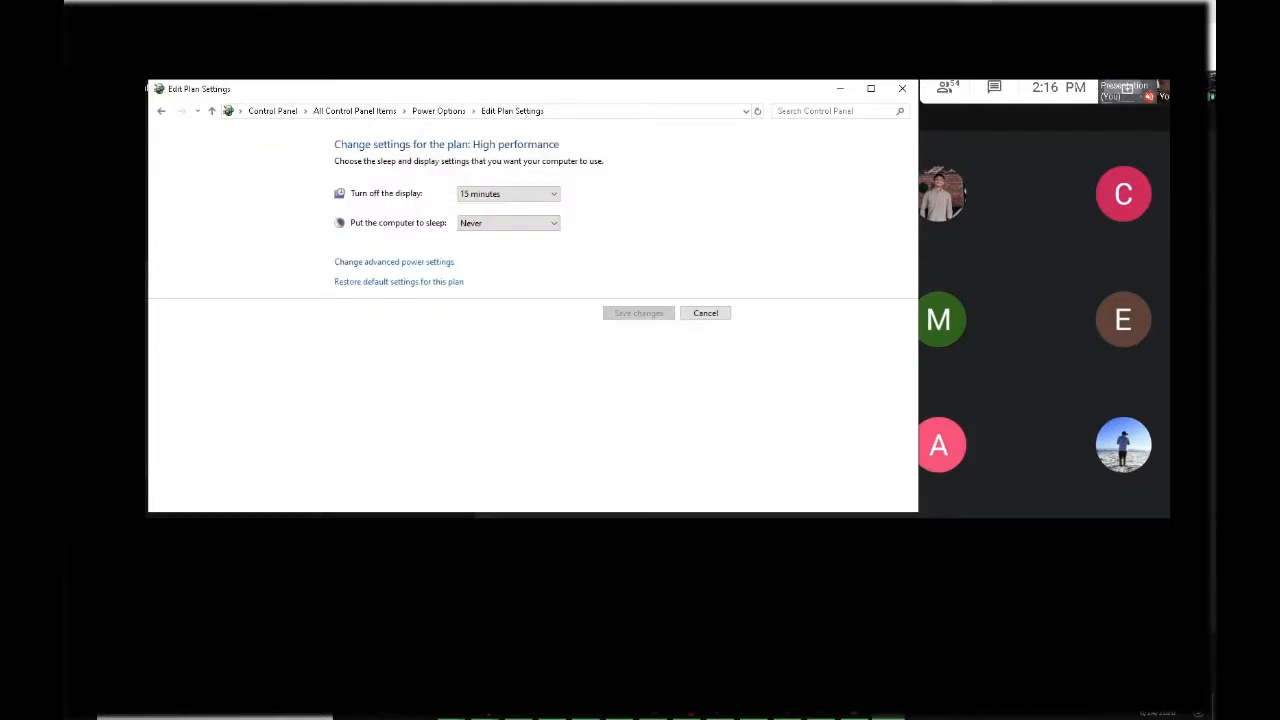
key("alt+Left")
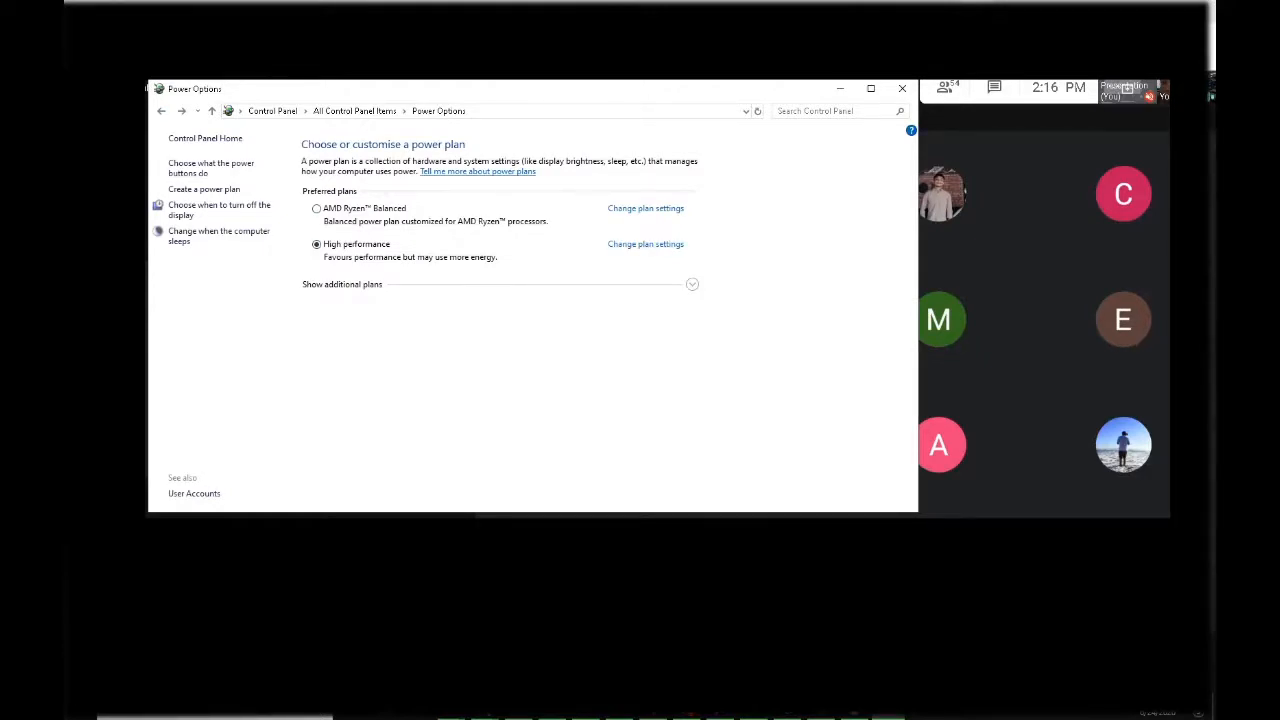
left_click(646, 244)
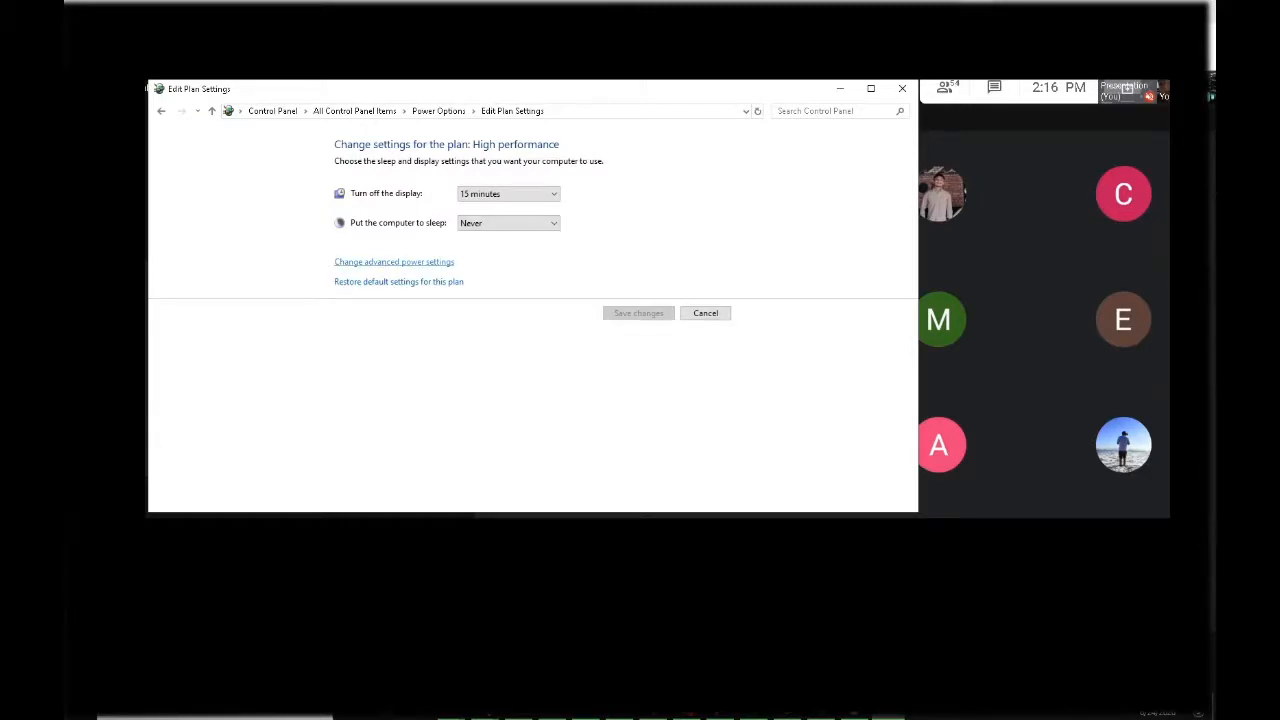
left_click(394, 261)
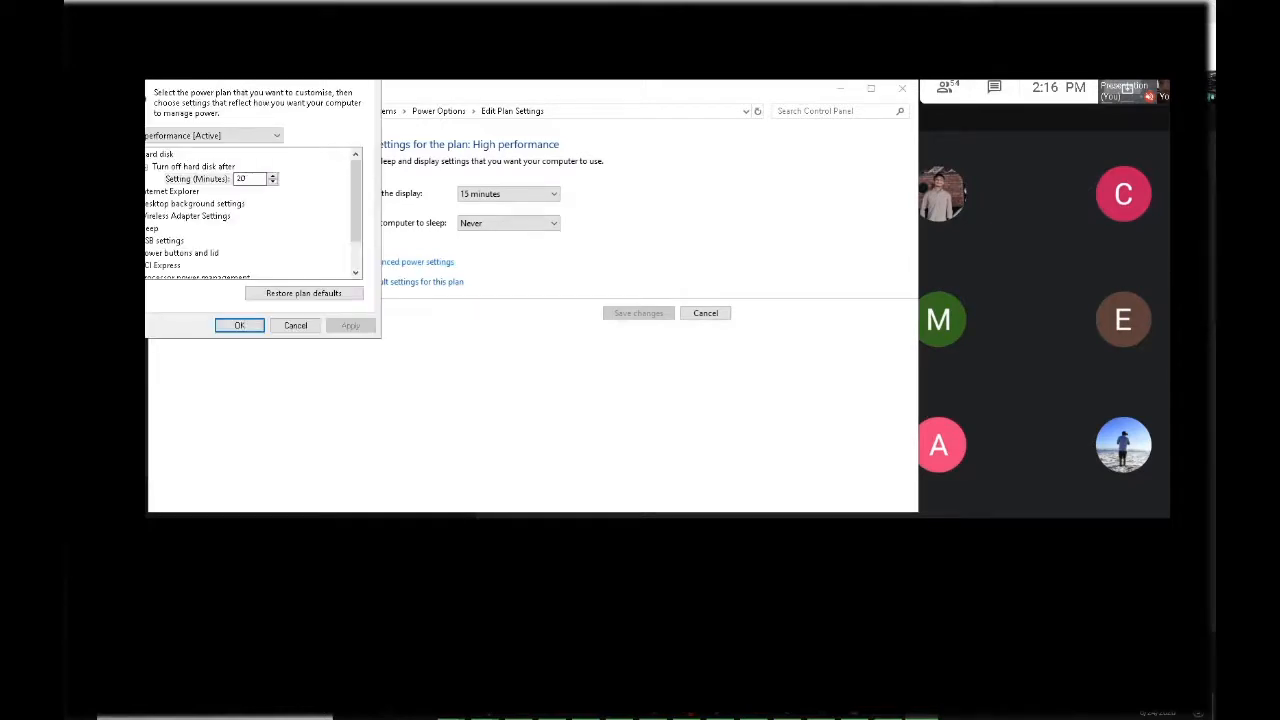
left_click_drag(213, 51, 715, 137)
Expand Processor power management to show the maximum and minimum processor state settings
scroll(710, 330, "down", 2)
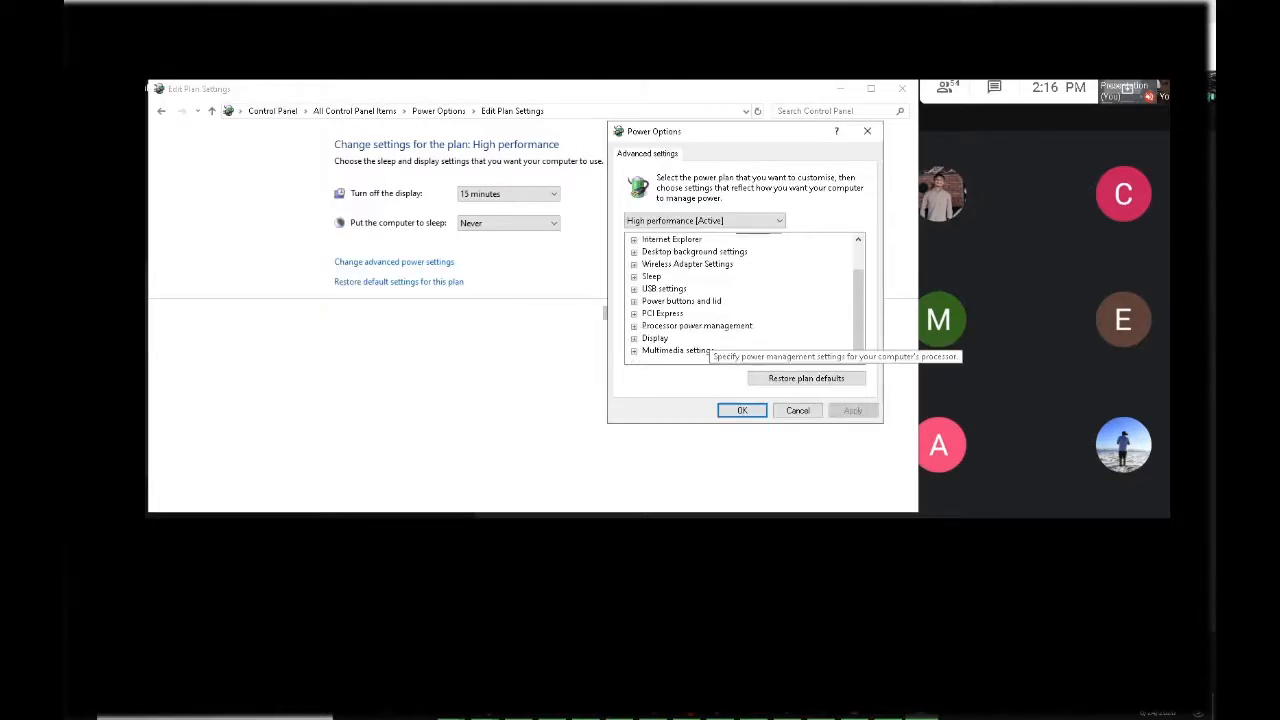
double_click(705, 326)
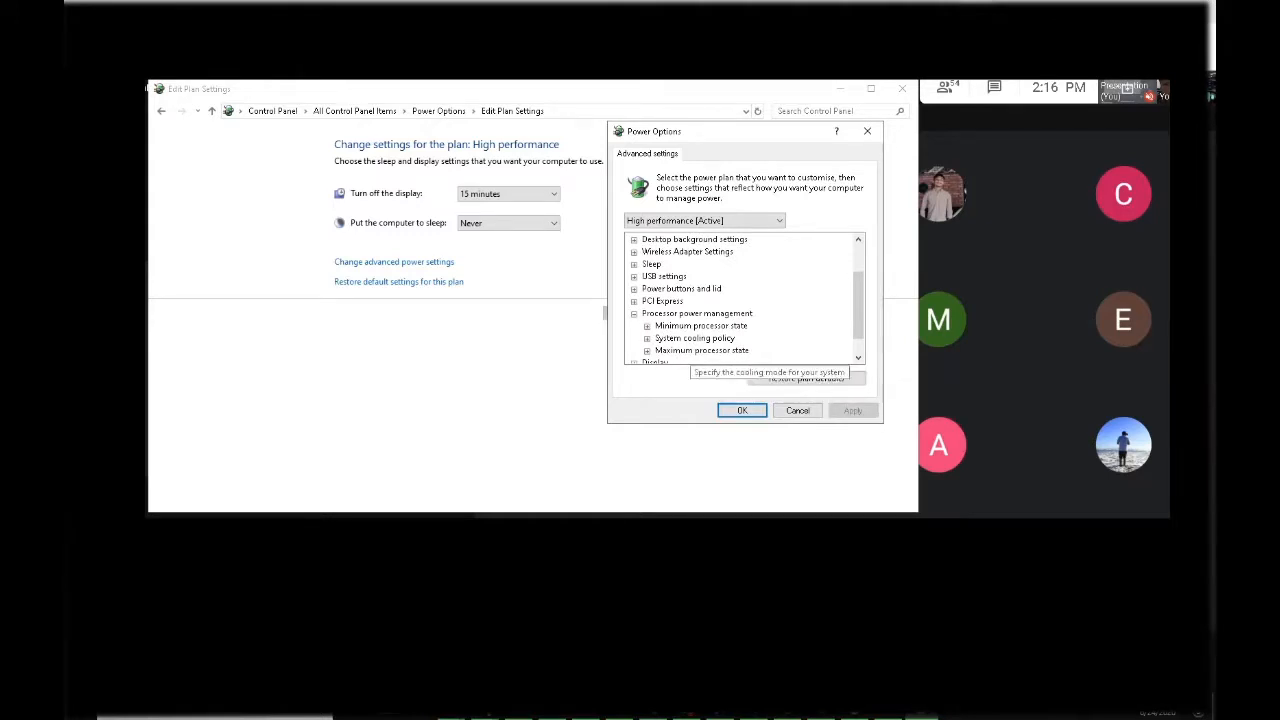
left_click(647, 350)
scroll(671, 332, "down", 1)
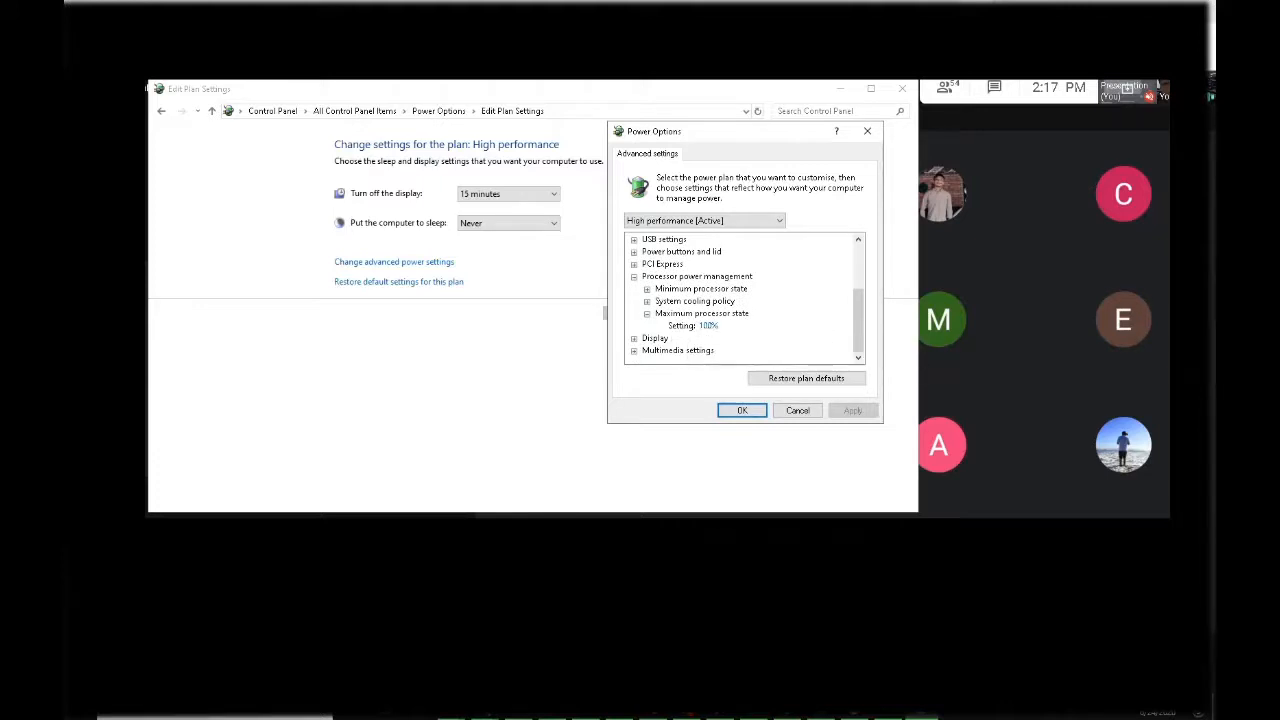
left_click(647, 289)
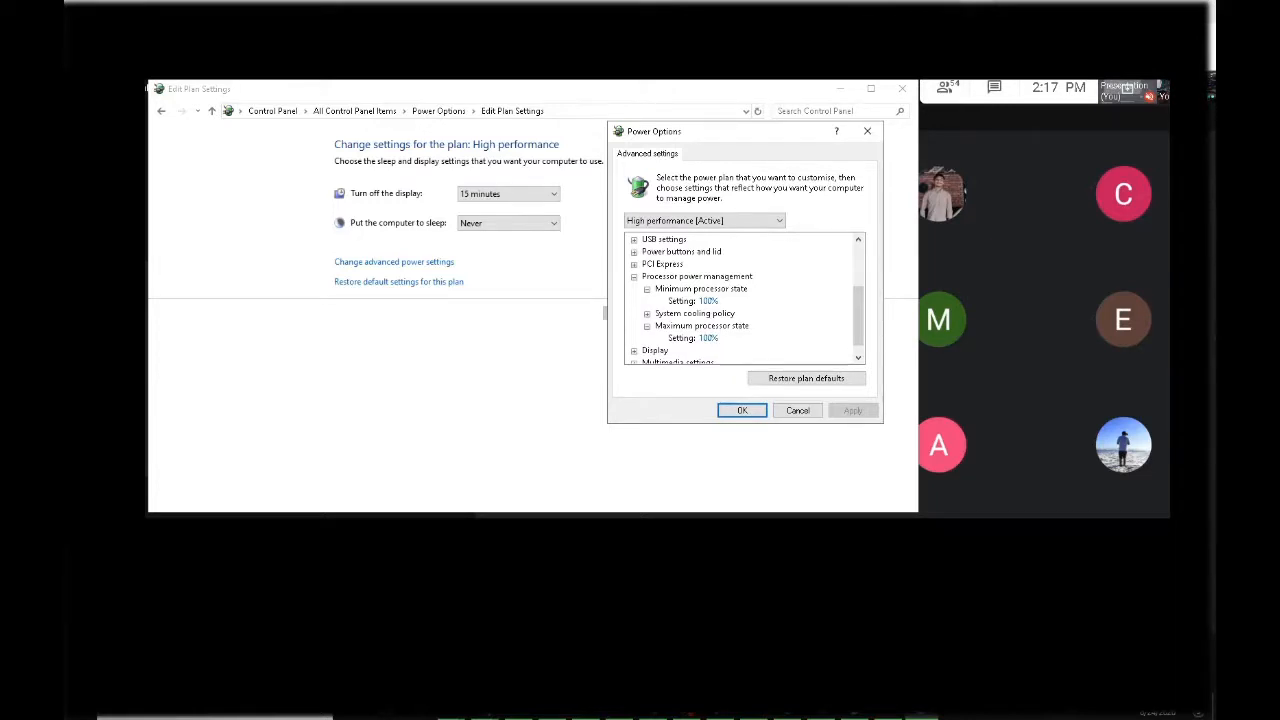
Open Task Manager from a Windows search and move its window aside
key("super")
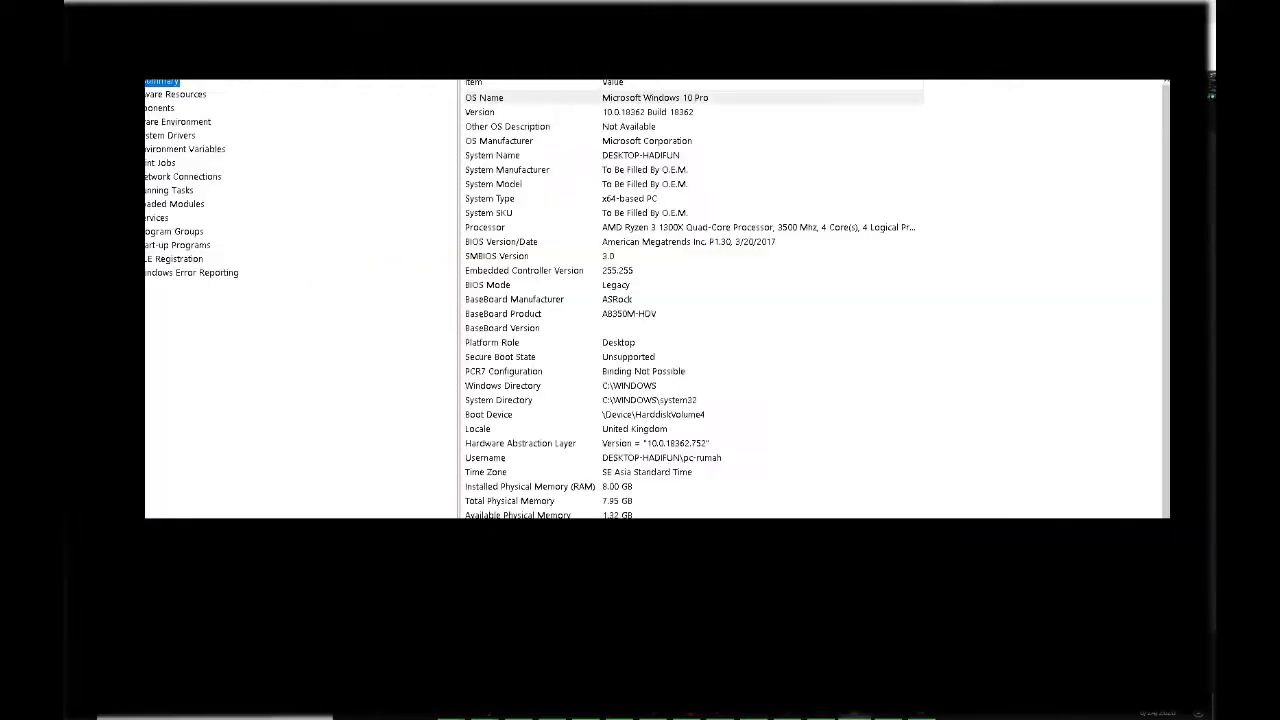
key("super")
key("super")
key("super")
type("task")
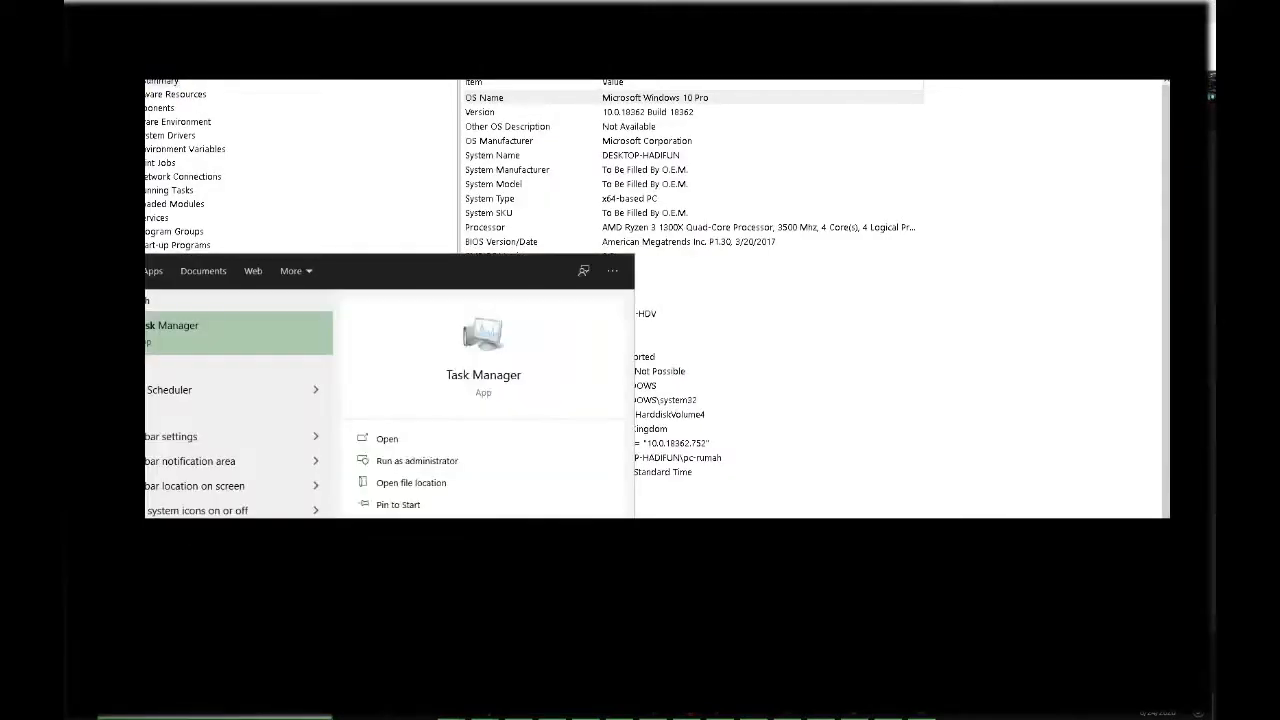
key("Return")
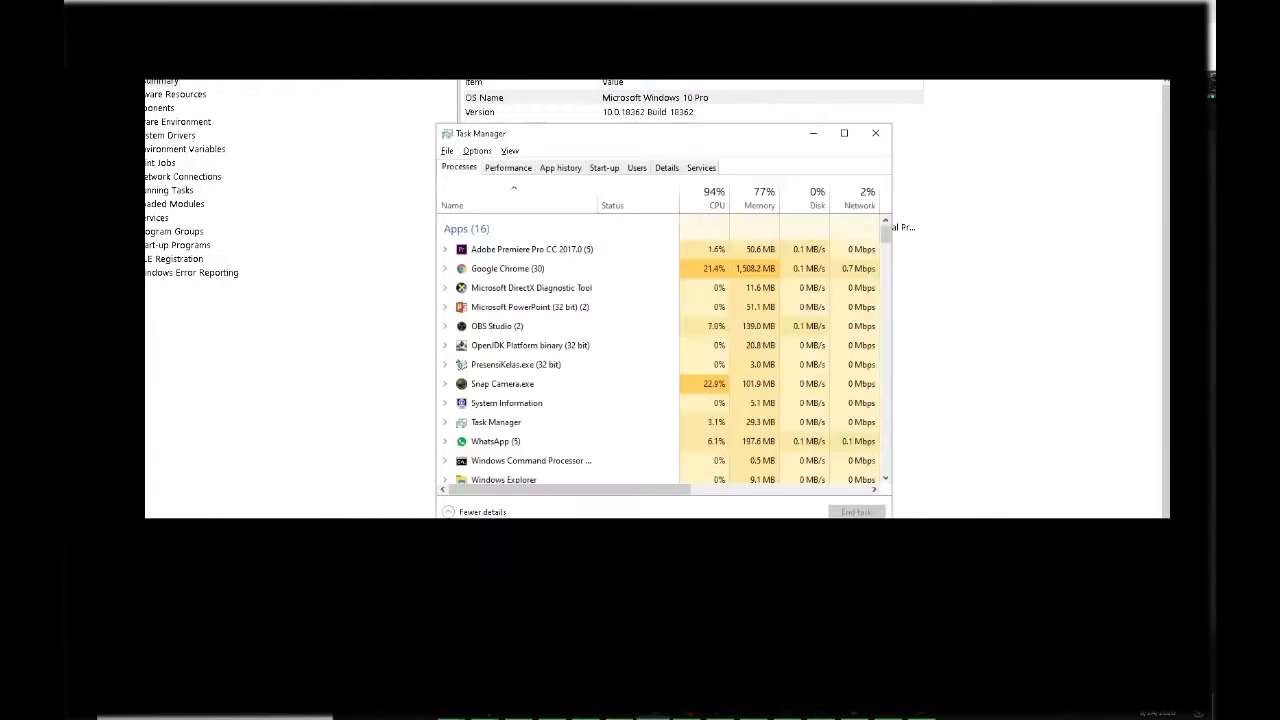
left_click_drag(537, 127, 333, 116)
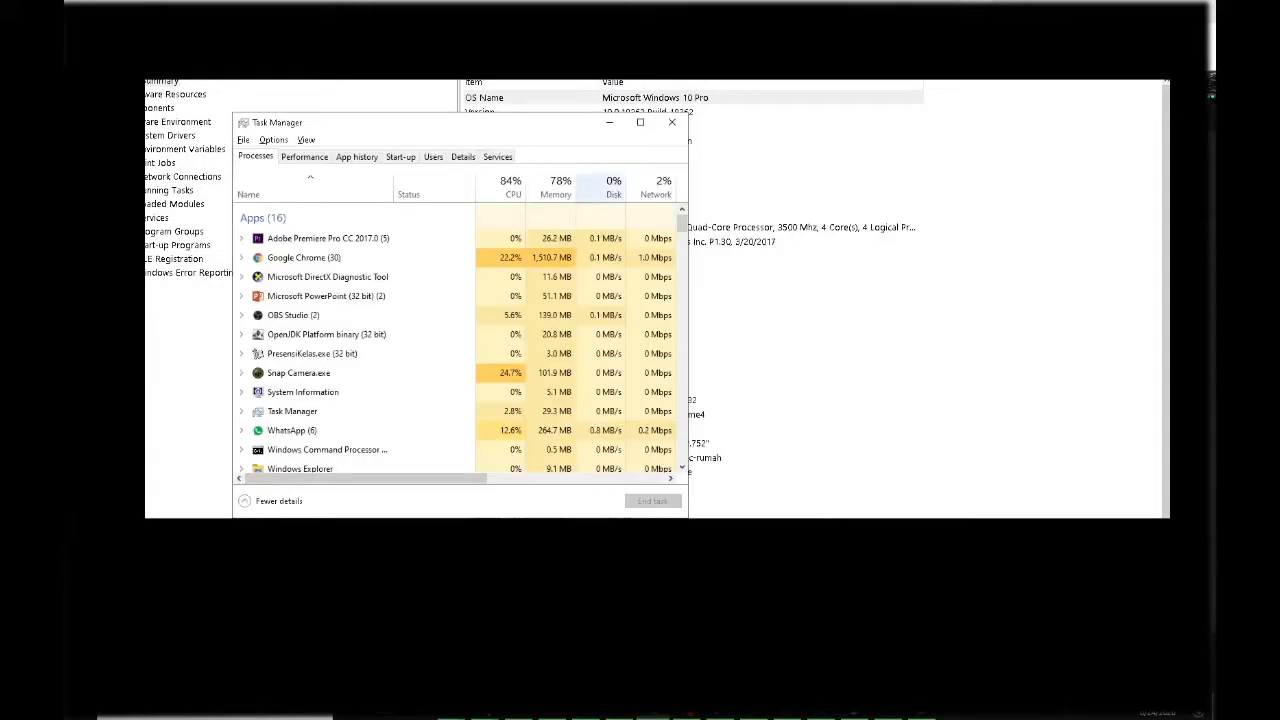
Bring the advanced power settings up beside Task Manager and show Task Manager's CPU performance graph
key("alt+Tab")
key("Tab")
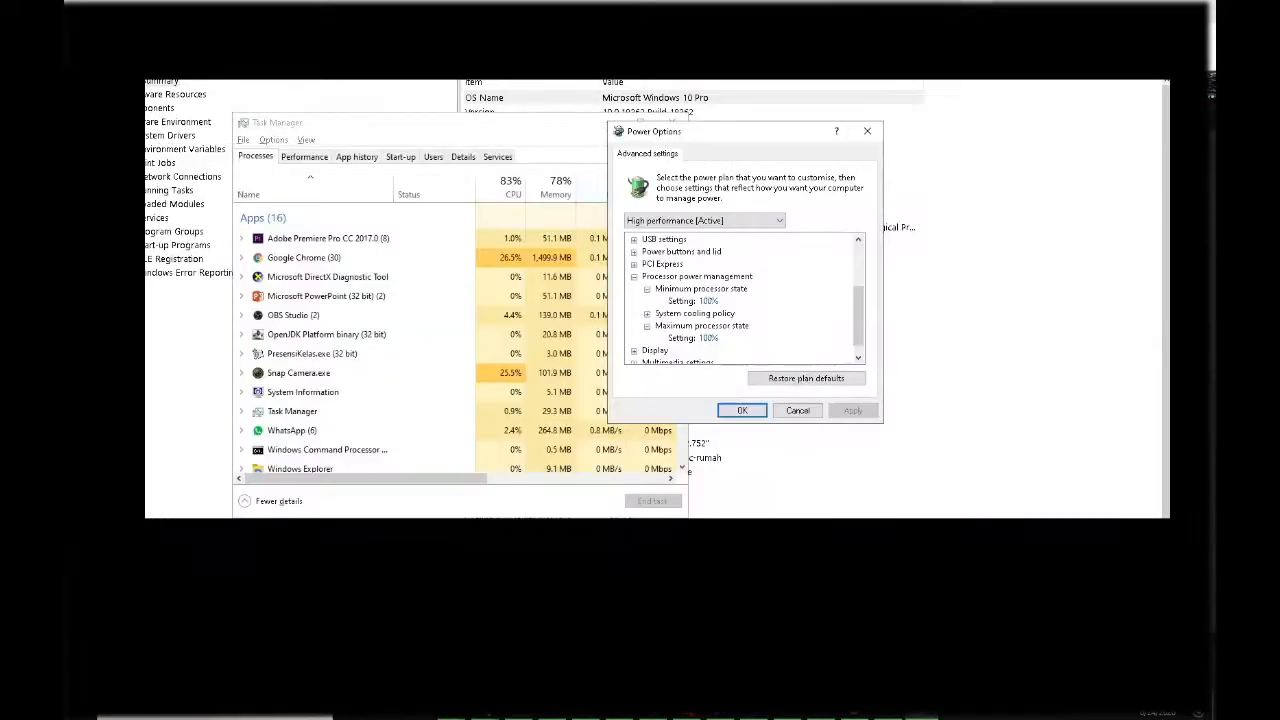
left_click(496, 123)
left_click_drag(496, 123, 397, 111)
left_click(204, 144)
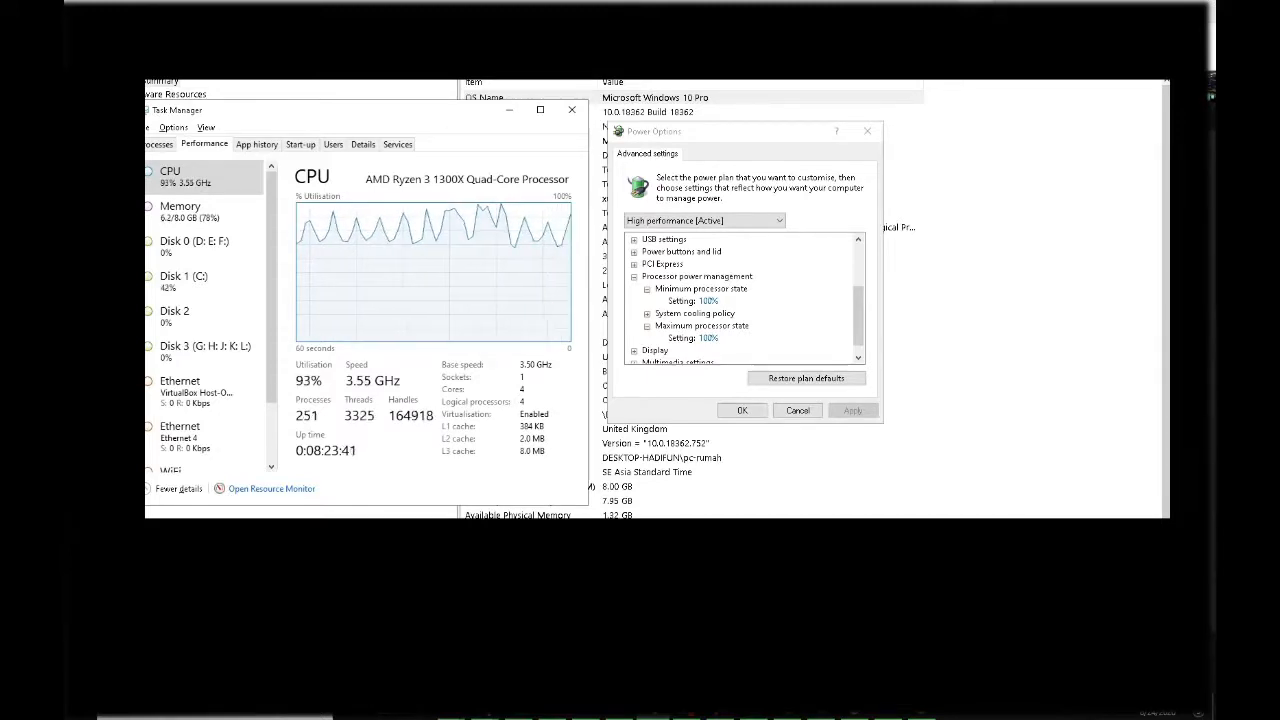
Check the system cooling policy, and apply a minimum processor state of 20% and a maximum of 80%
left_click(646, 313)
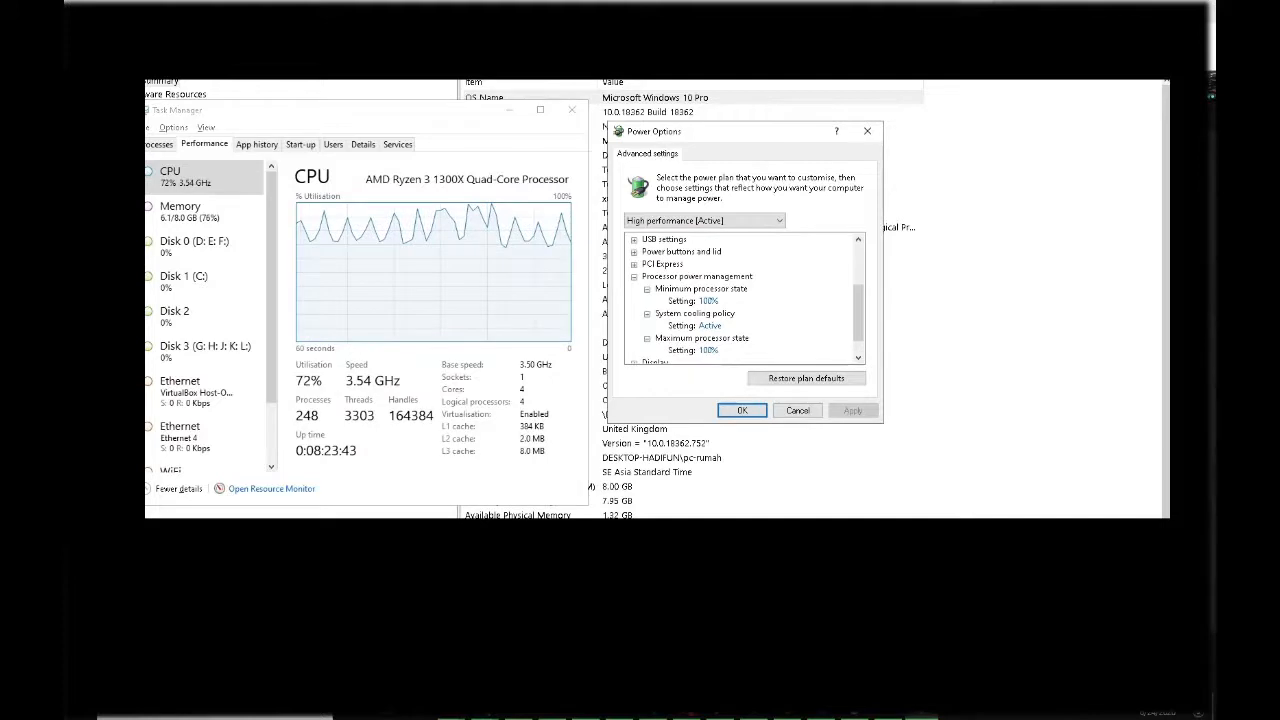
left_click(646, 313)
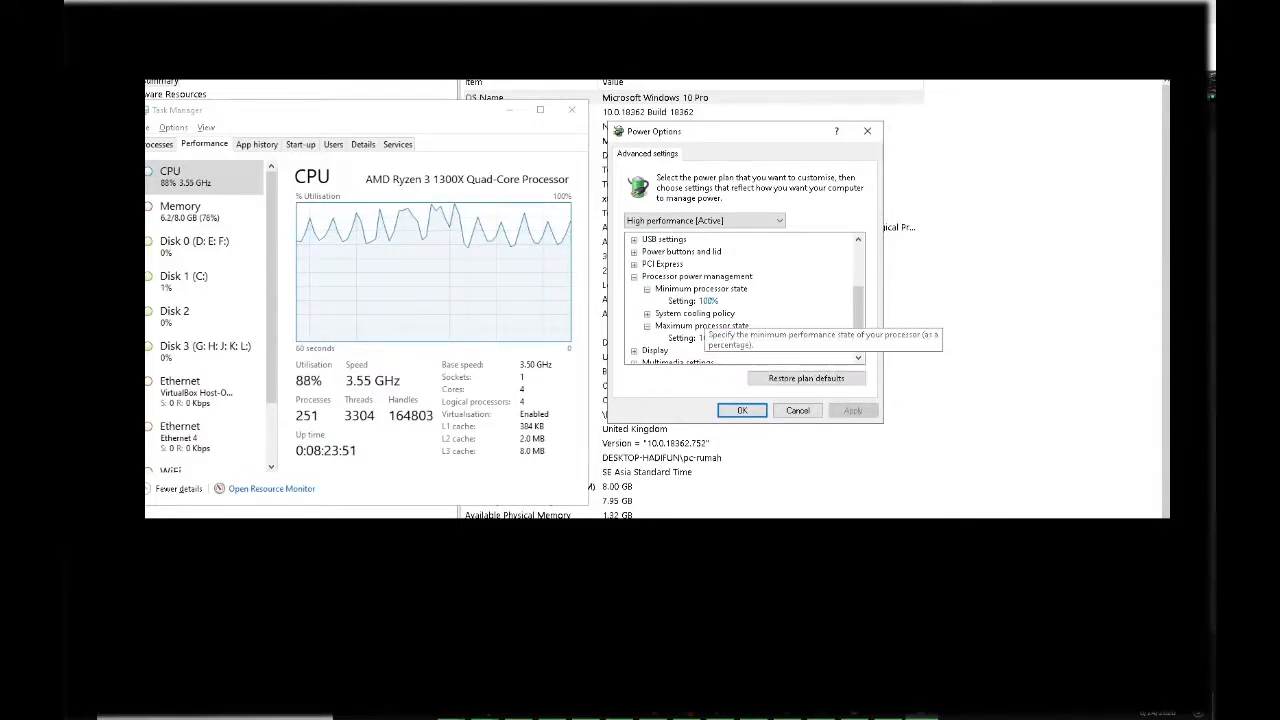
left_click(700, 300)
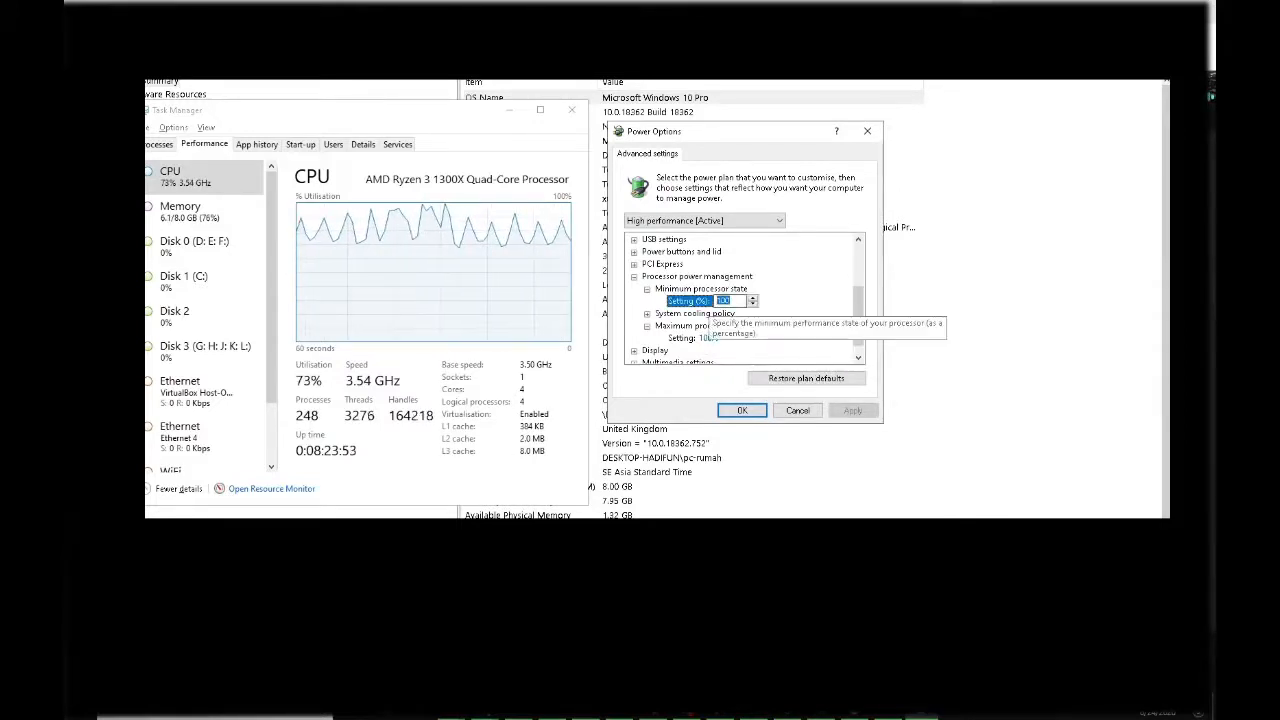
type("20")
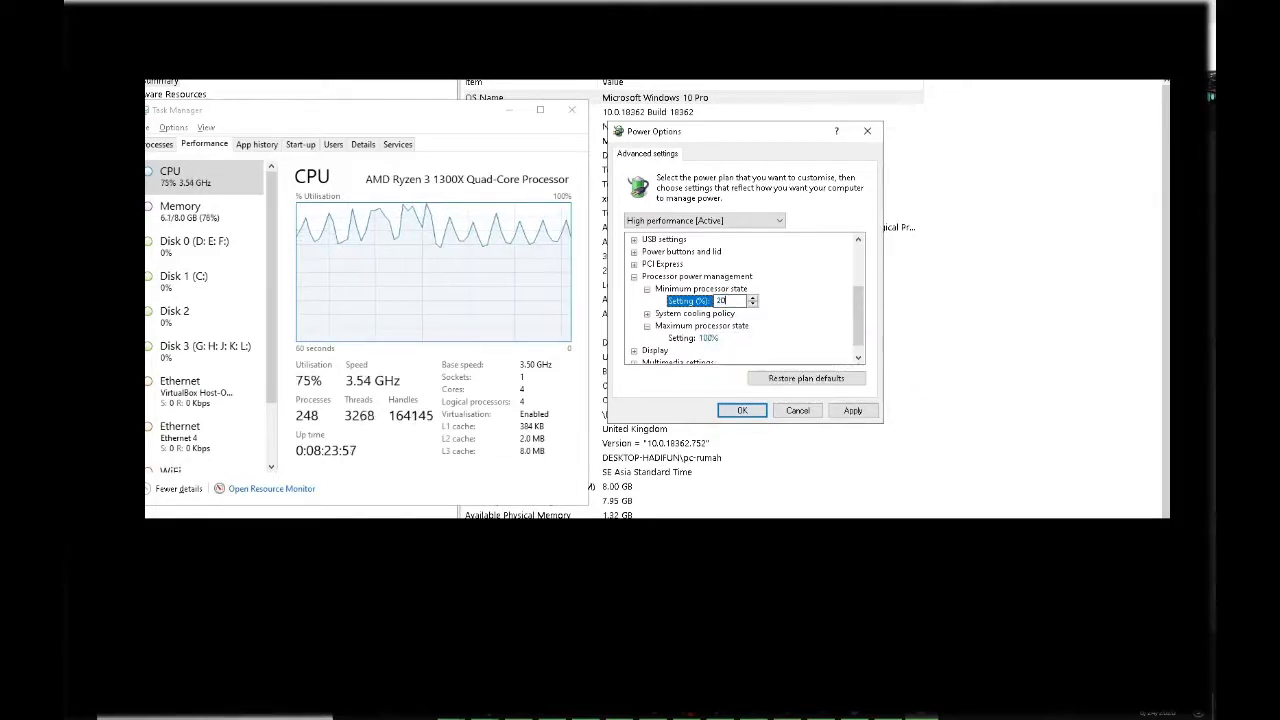
left_click(700, 337)
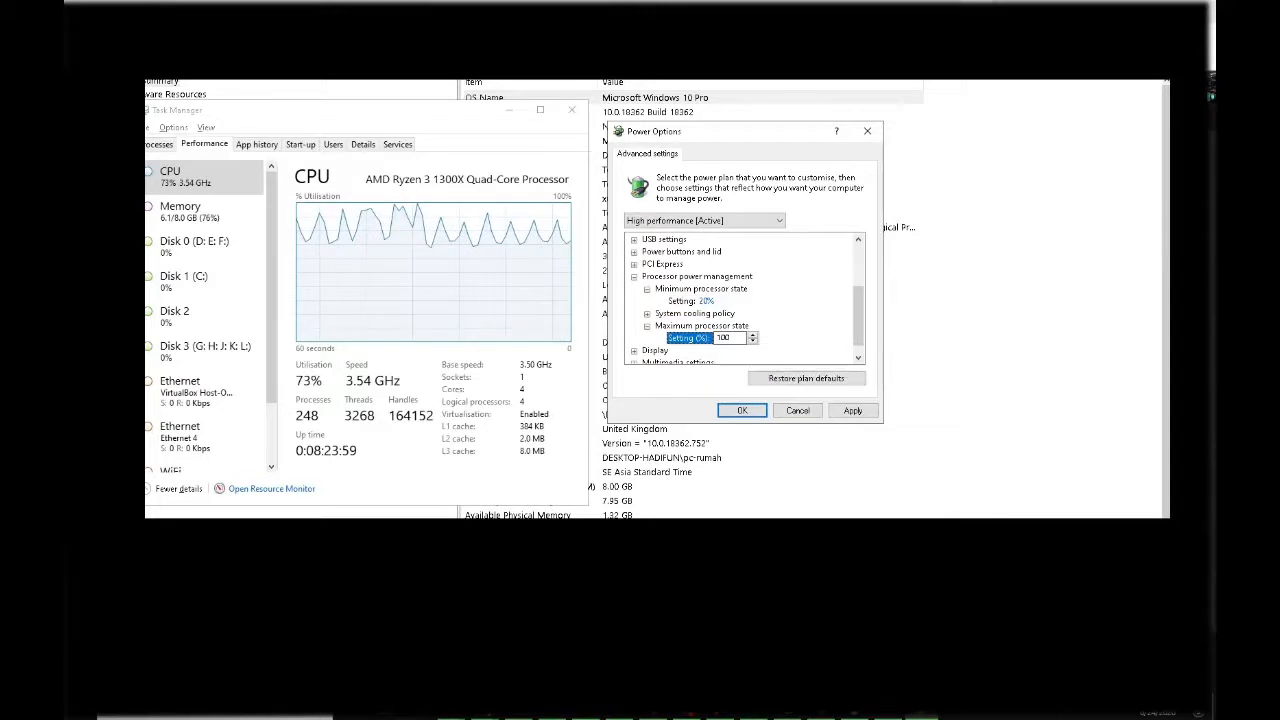
type("8")
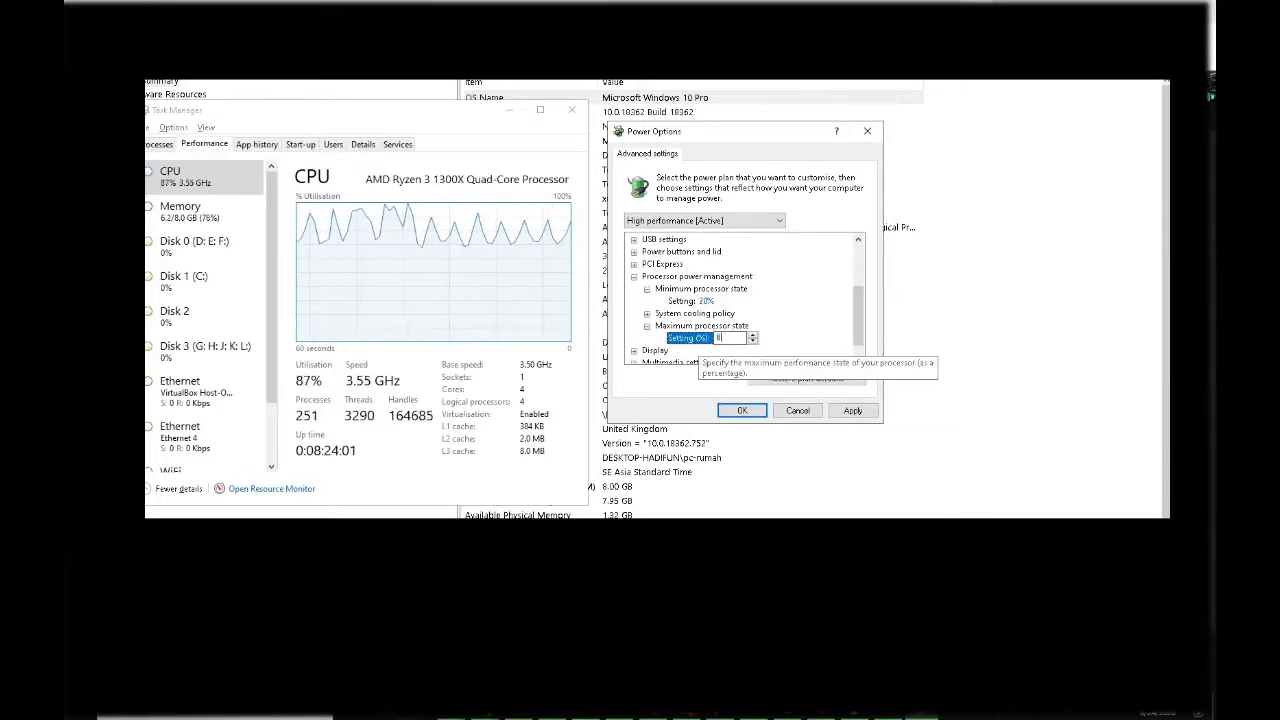
type("0")
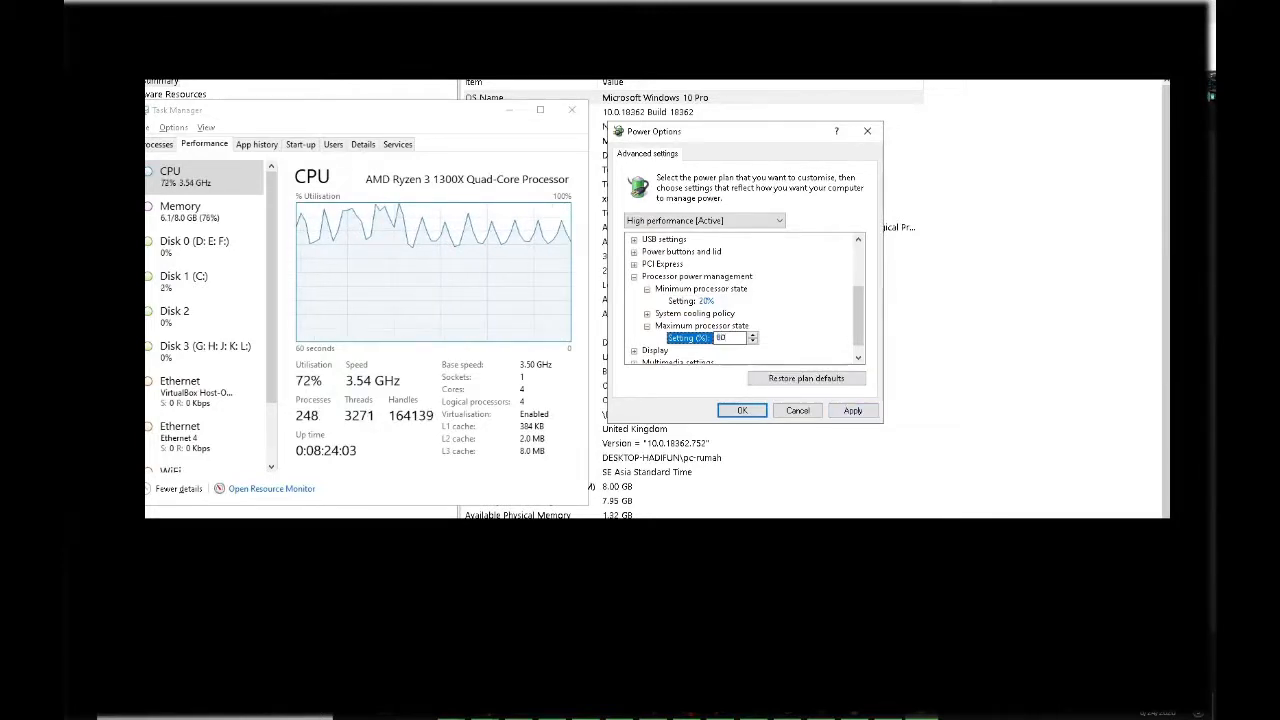
key("alt+a")
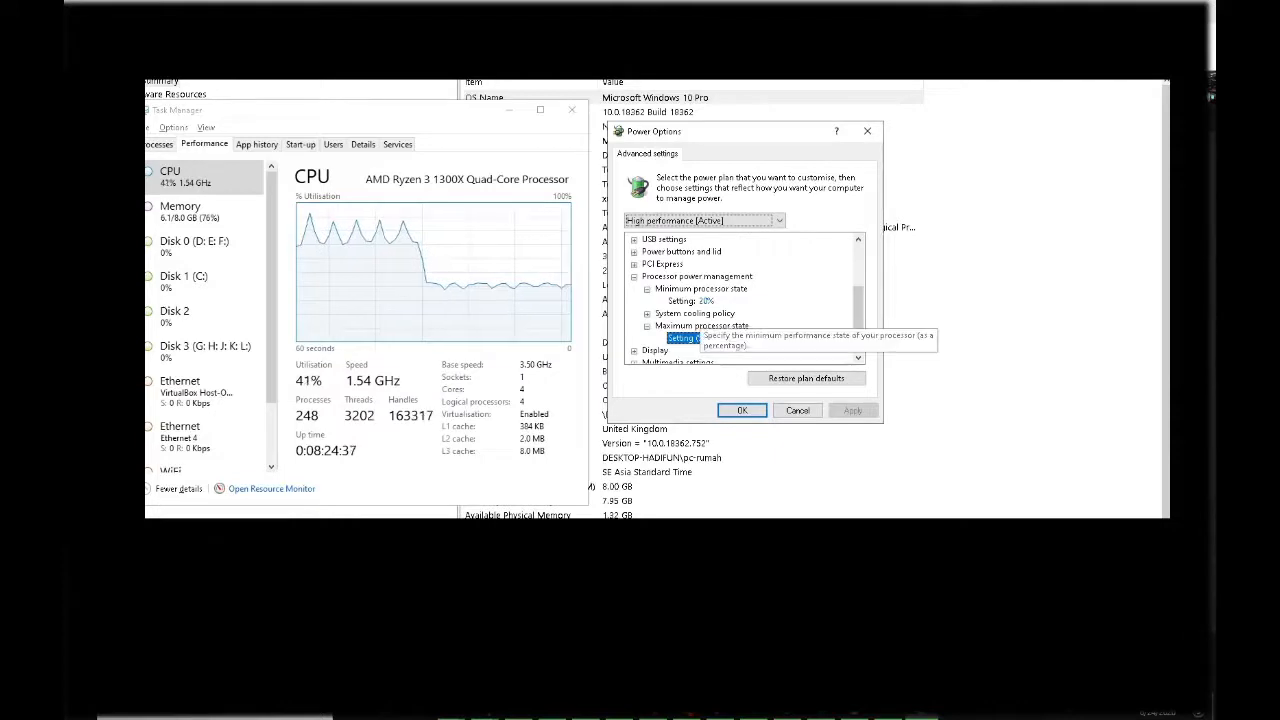
Reselect the High performance plan and expand its processor power management settings again
left_click(688, 300)
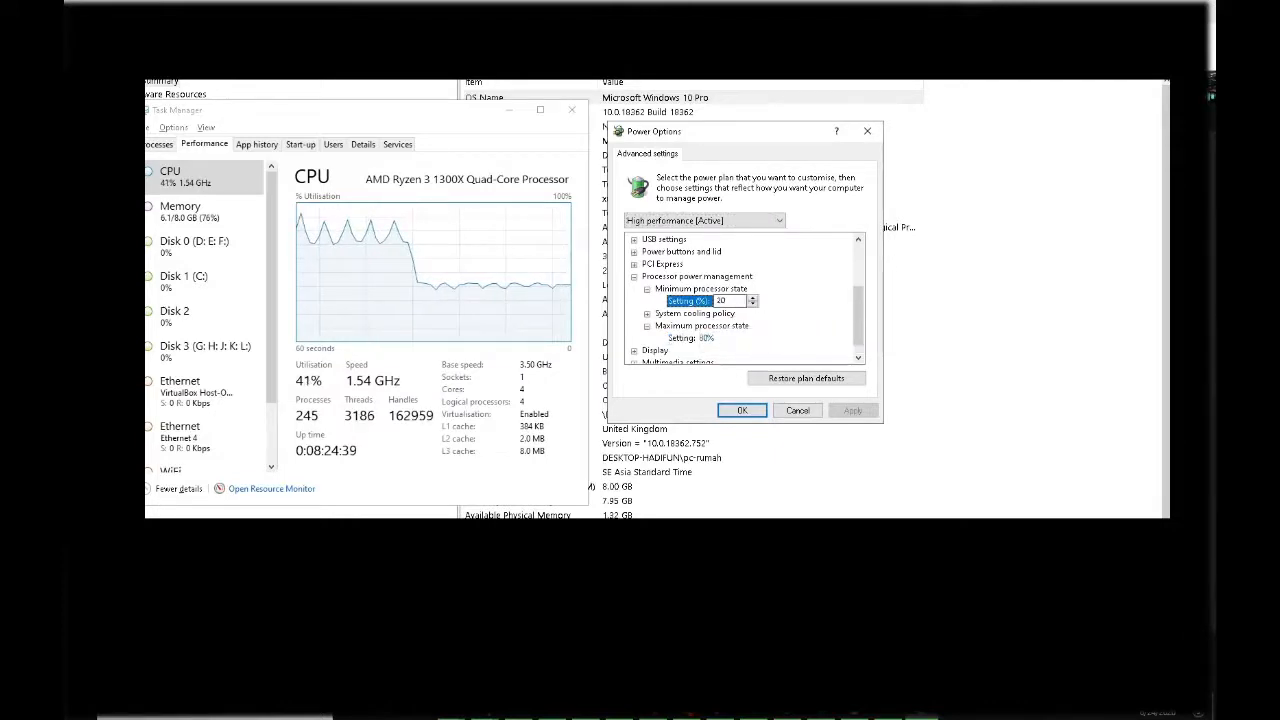
left_click(706, 220)
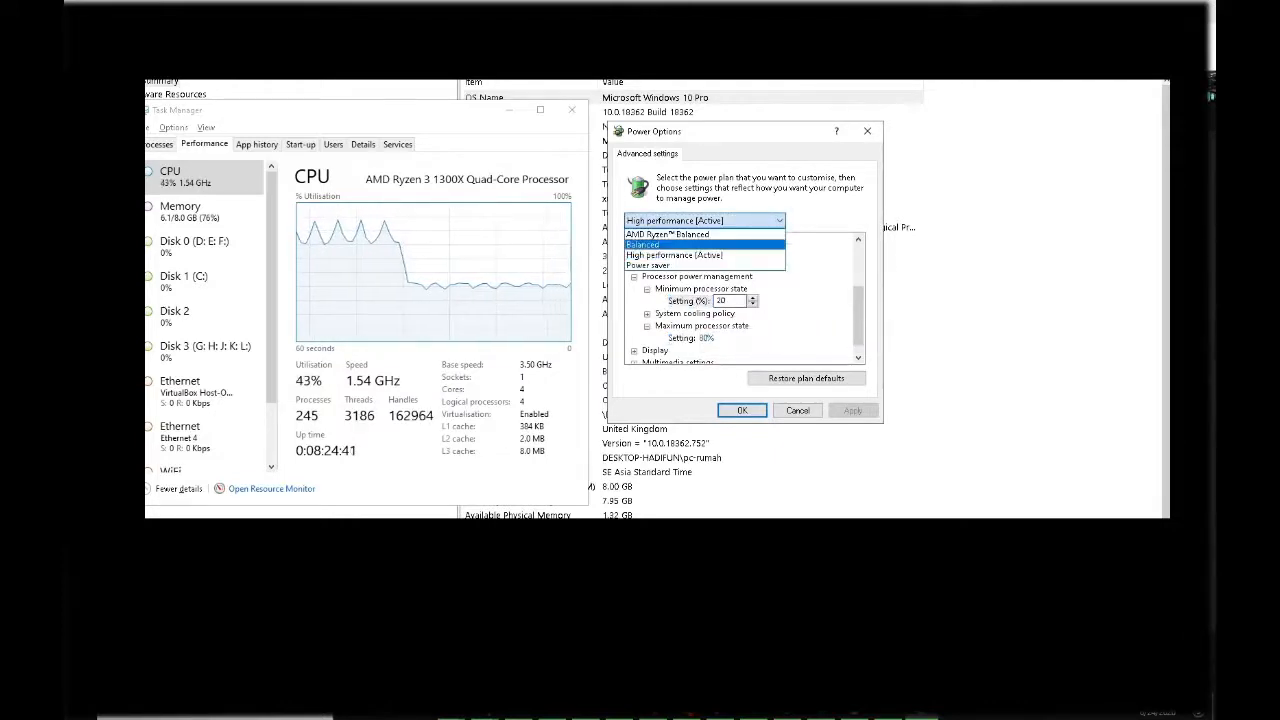
left_click(674, 255)
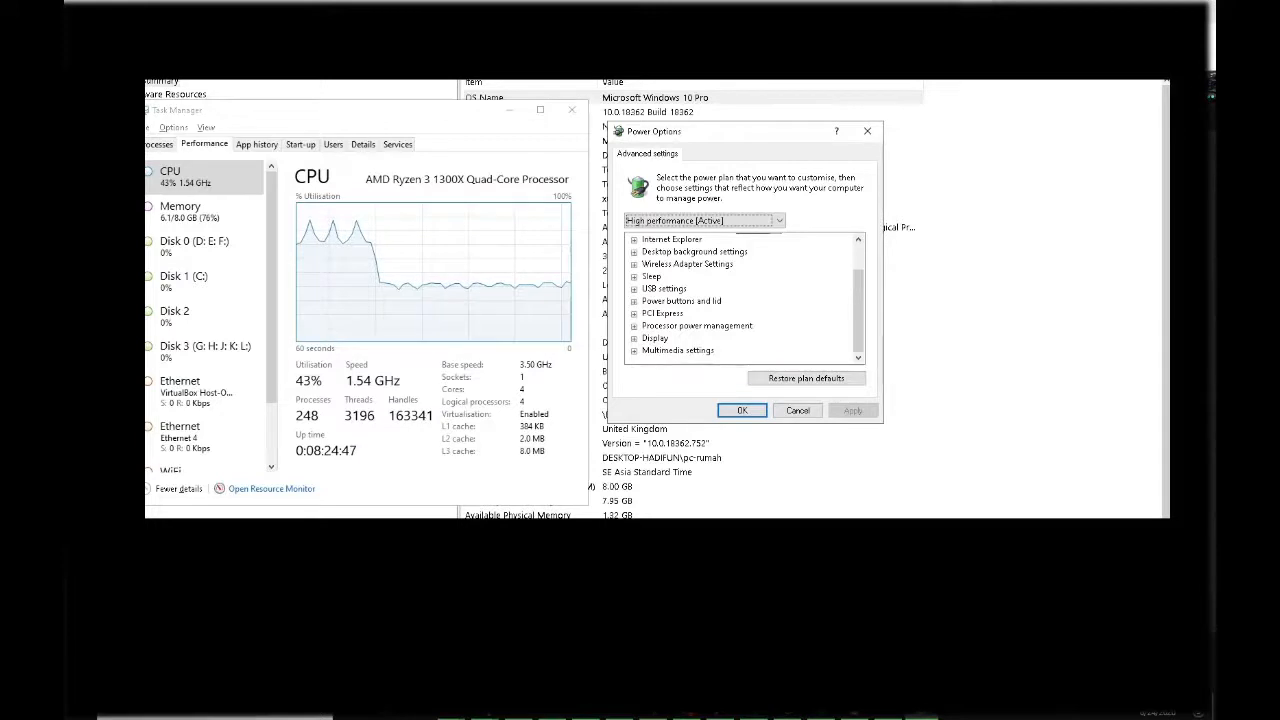
double_click(697, 325)
double_click(697, 326)
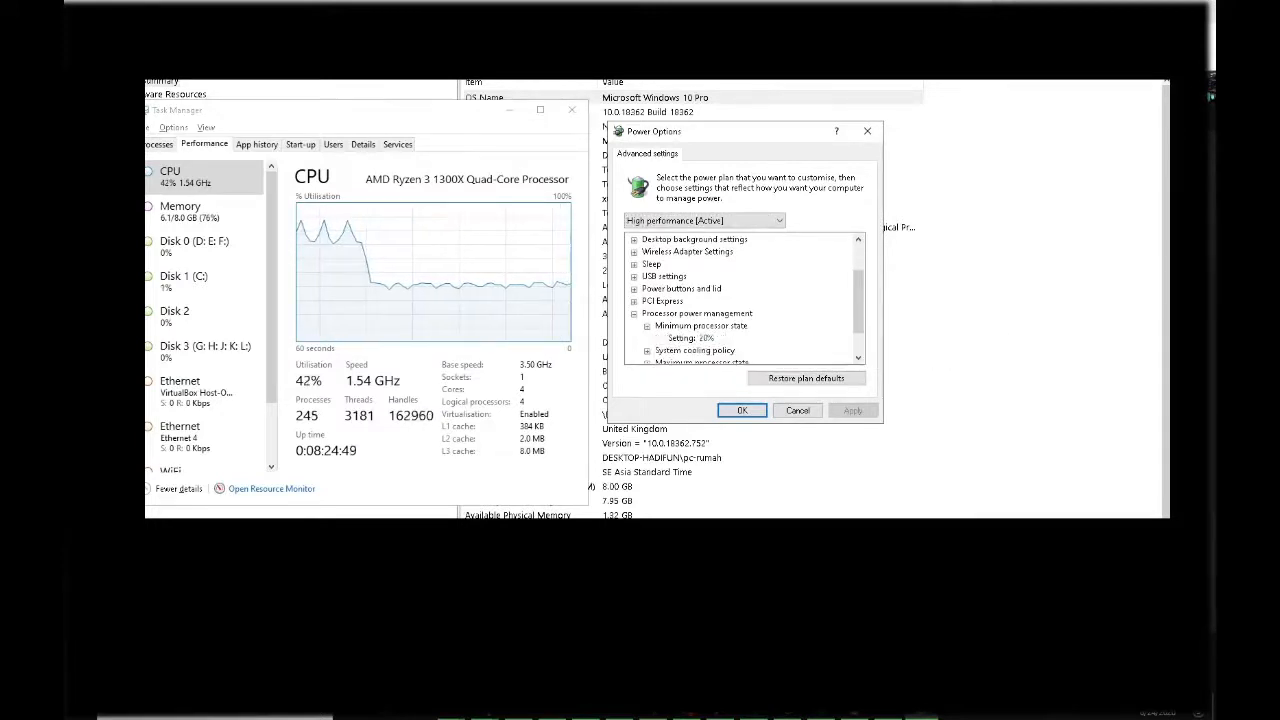
scroll(697, 326, "down", 1)
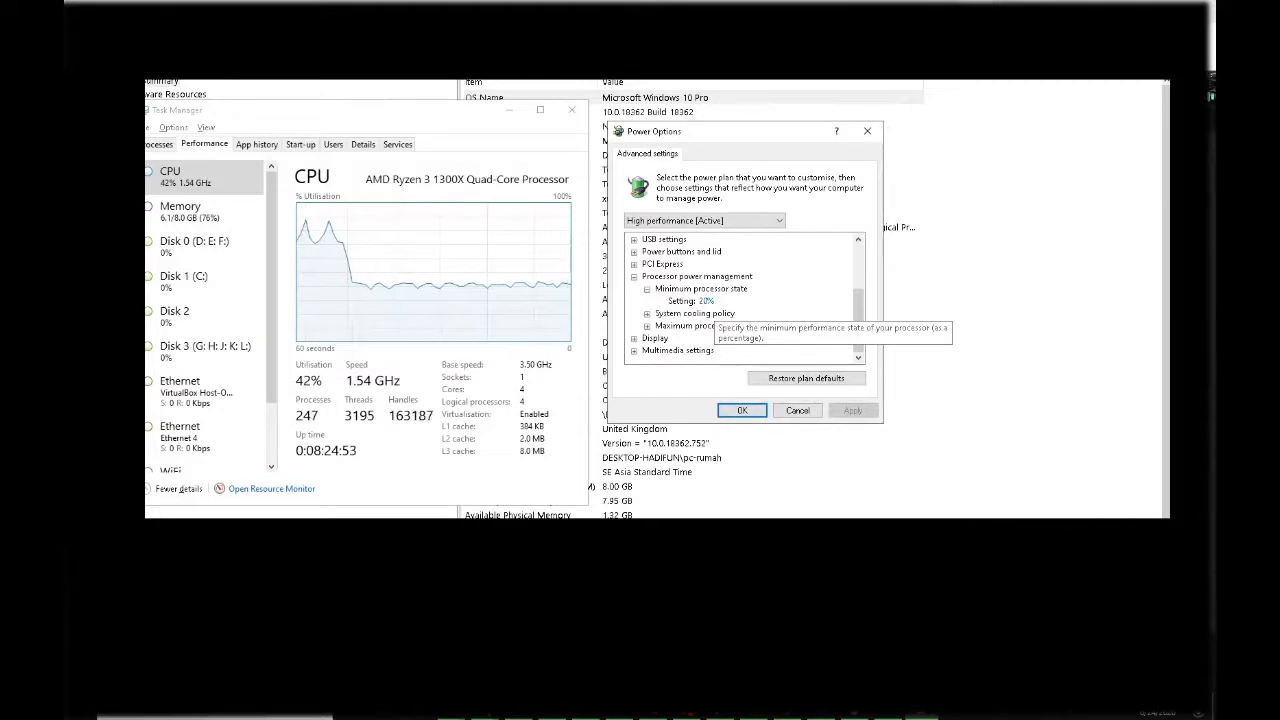
Set both the minimum and maximum processor state of the High performance plan to 100% and apply
left_click(708, 301)
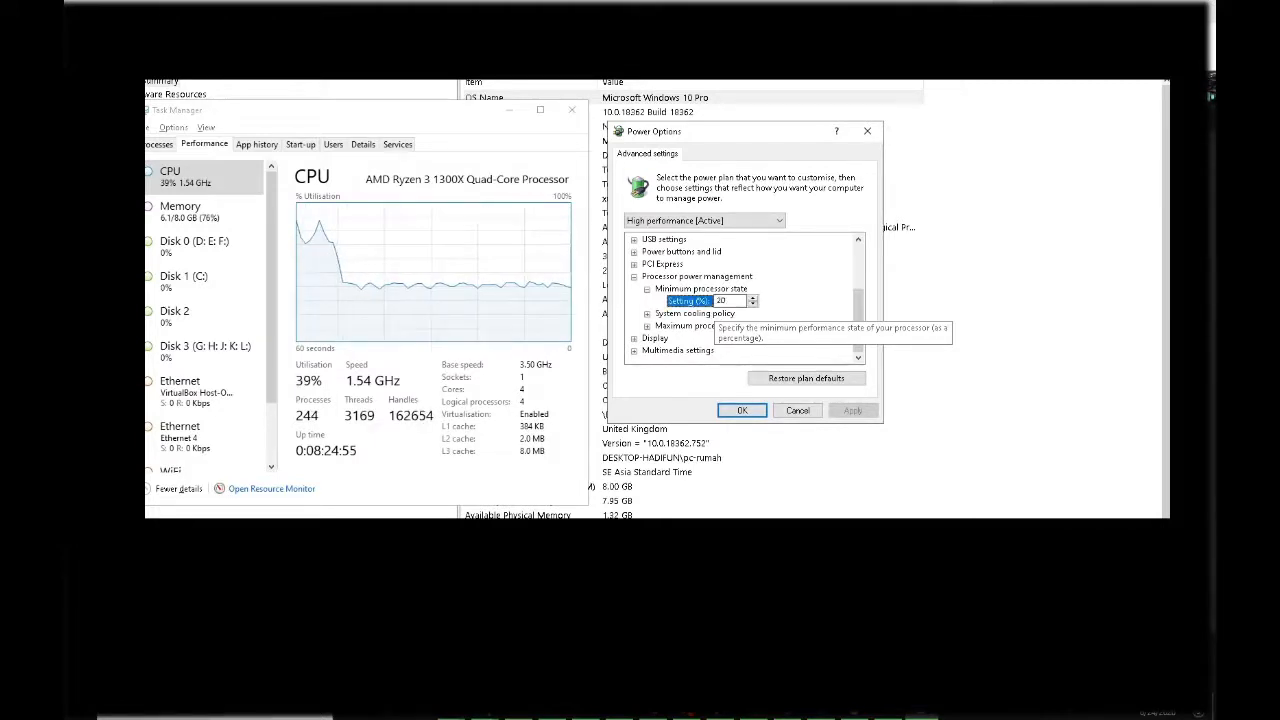
left_click_drag(729, 301, 713, 301)
type("100")
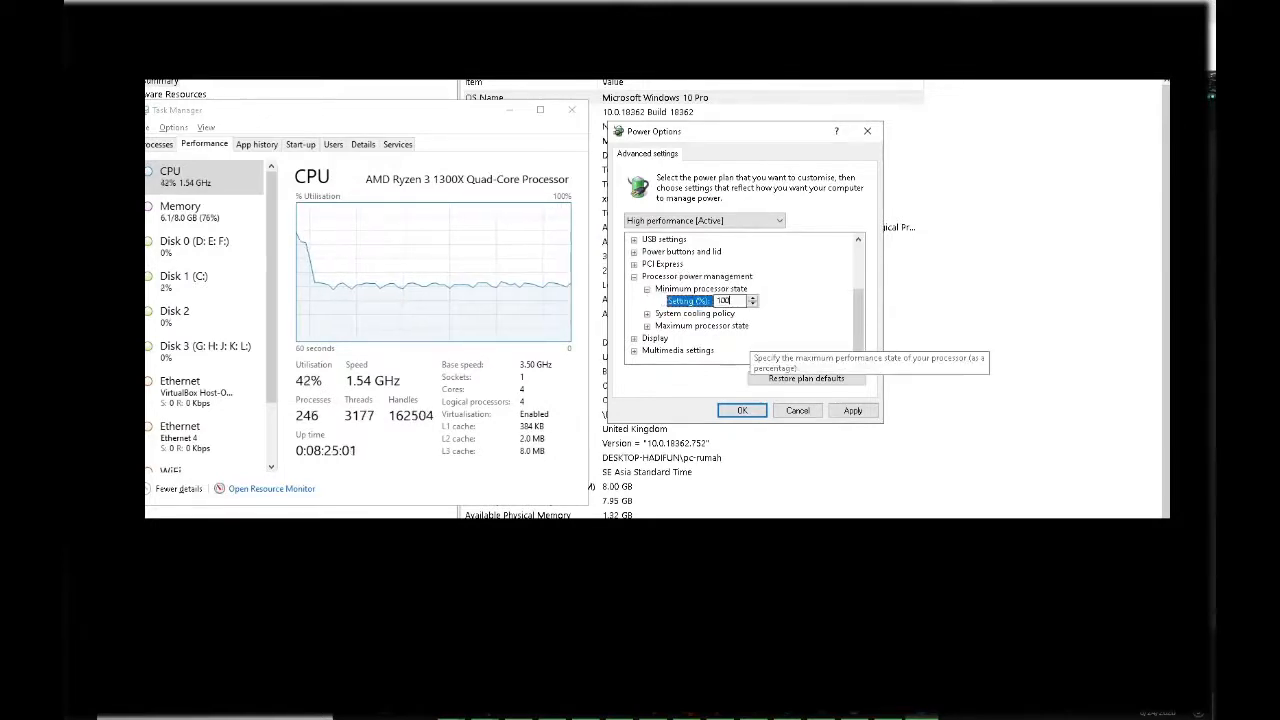
double_click(700, 326)
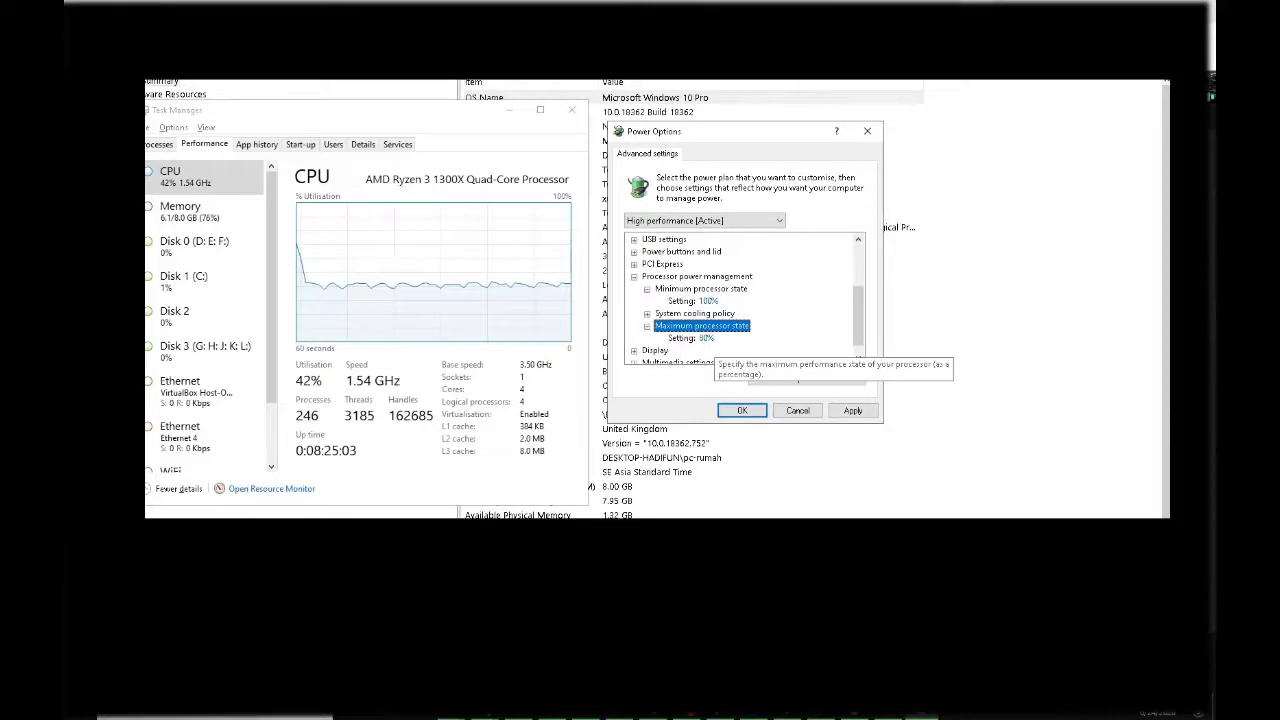
left_click(712, 338)
type("100")
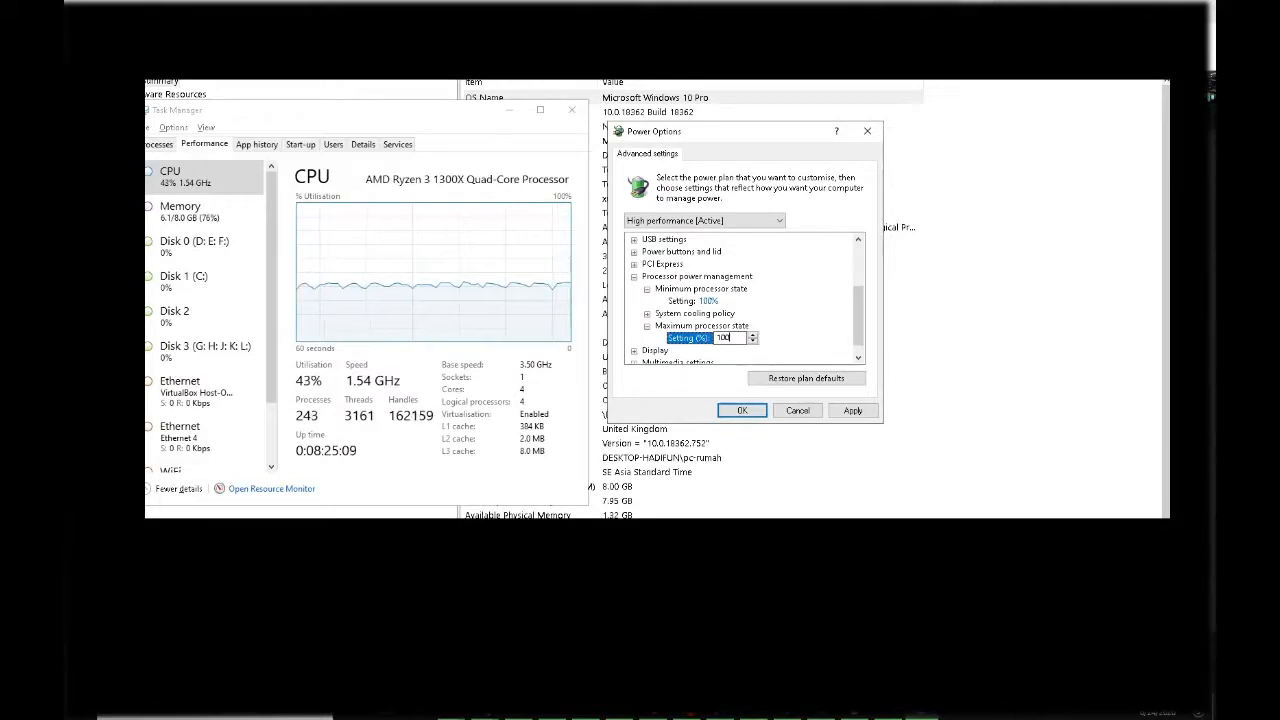
key("alt+a")
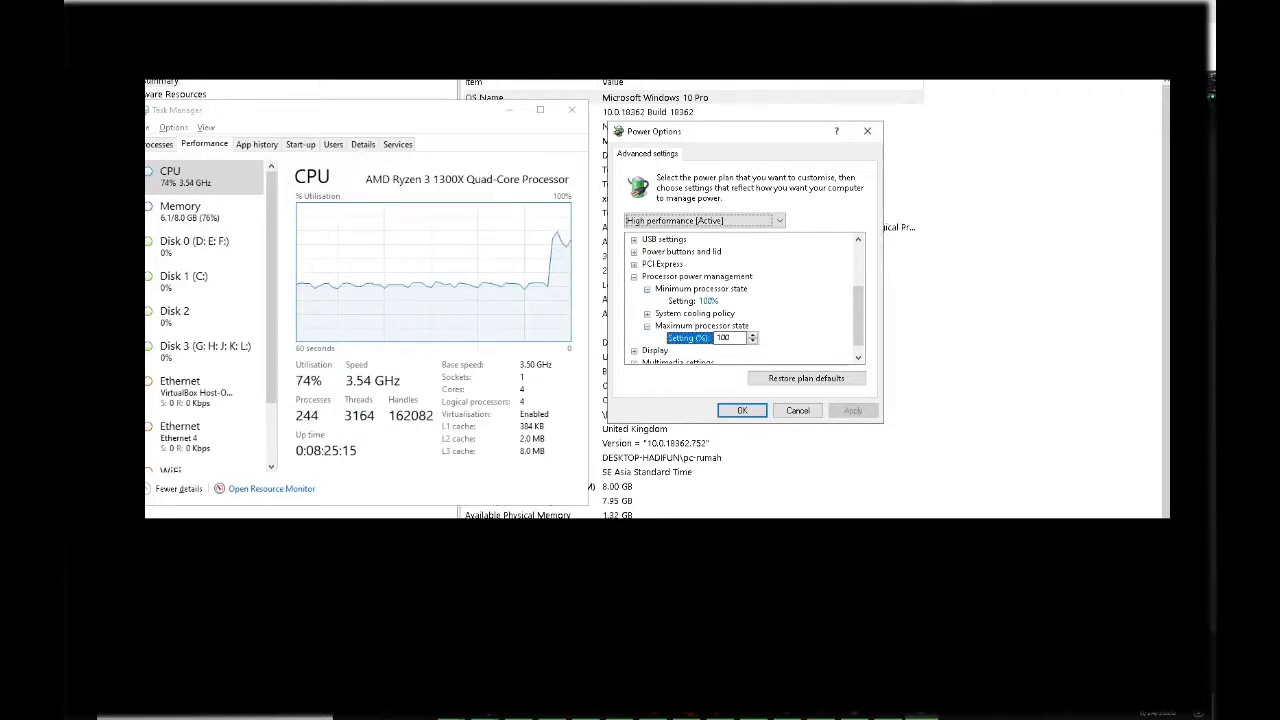
Move the Power Options window well clear of Task Manager and collapse the minimum and maximum processor state entries
left_click_drag(719, 128, 902, 250)
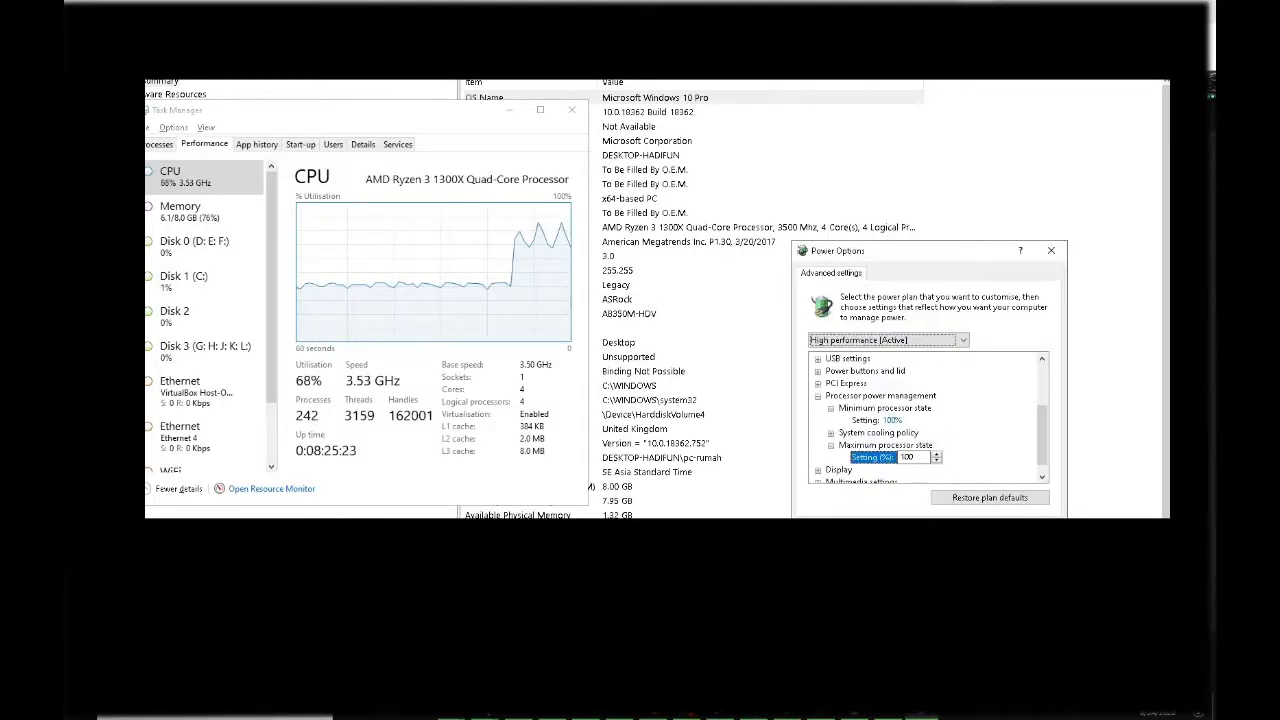
left_click_drag(910, 249, 979, 129)
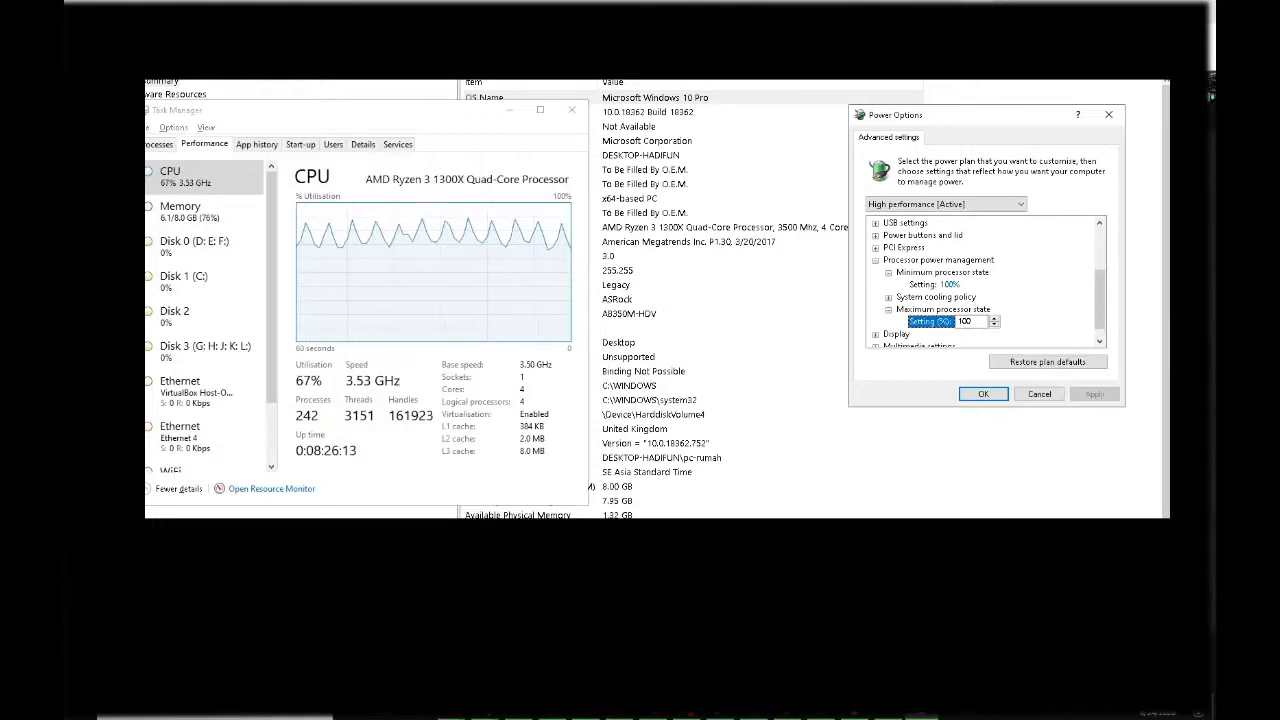
left_click(888, 310)
left_click(888, 273)
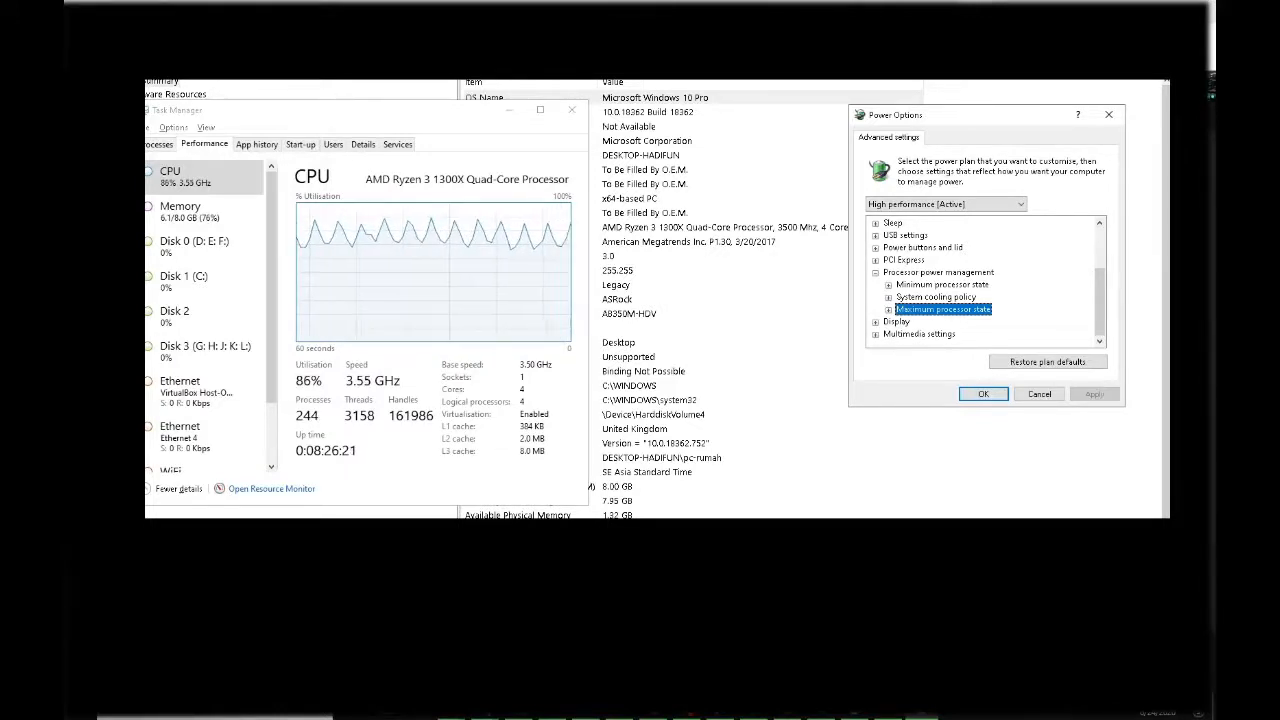
Check the Link State Power Management setting under PCI Express, and collapse that group again
left_click(875, 260)
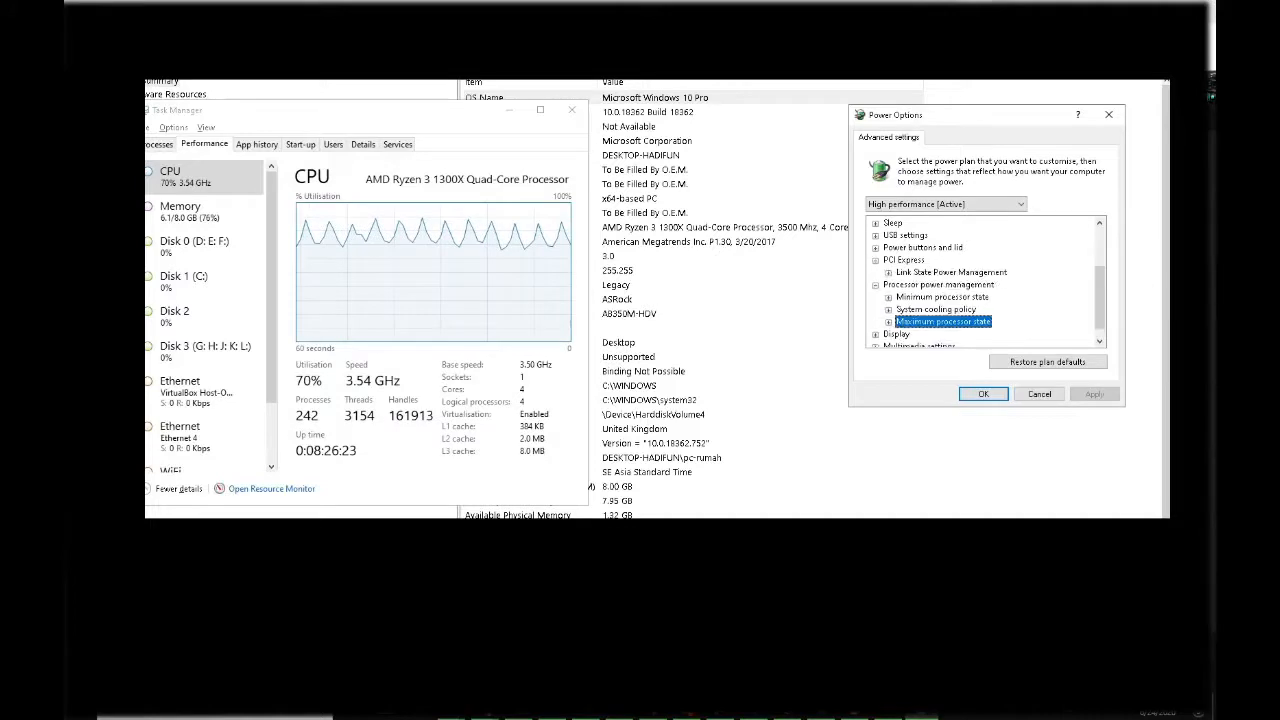
left_click(888, 272)
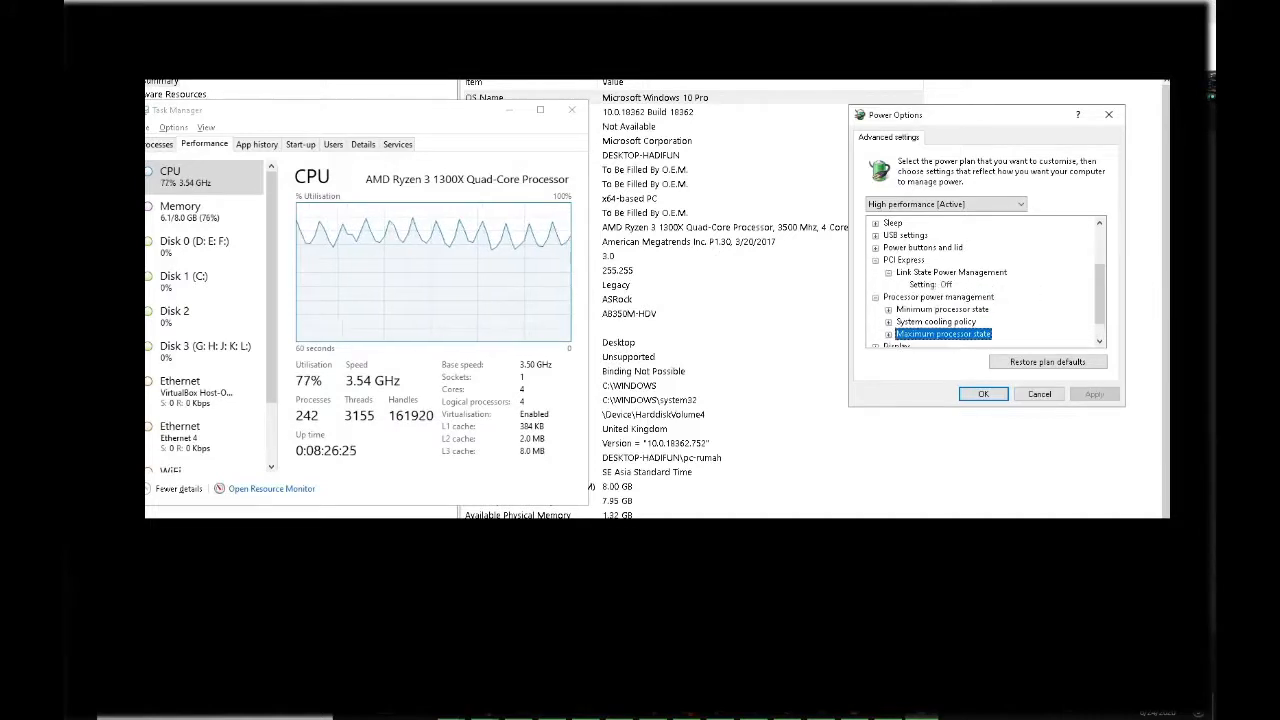
left_click(875, 260)
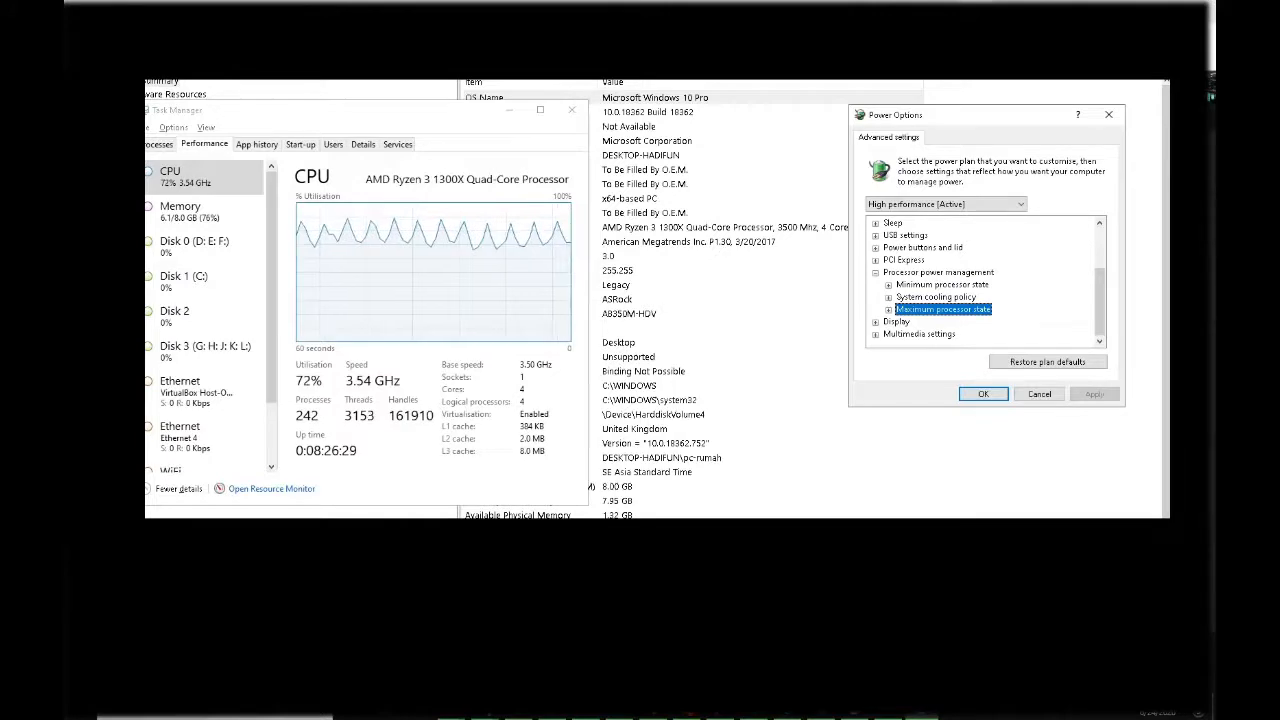
Set the minimum processor state to 10% and apply the change
left_click(912, 286)
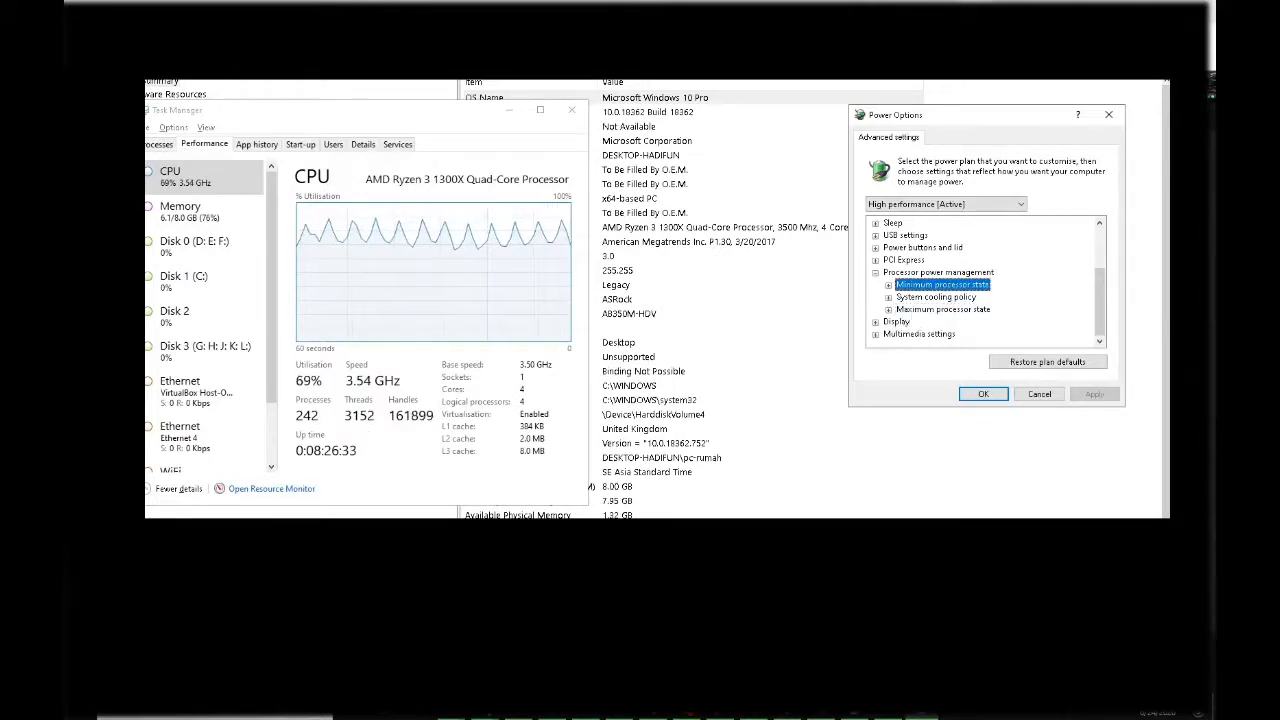
double_click(914, 286)
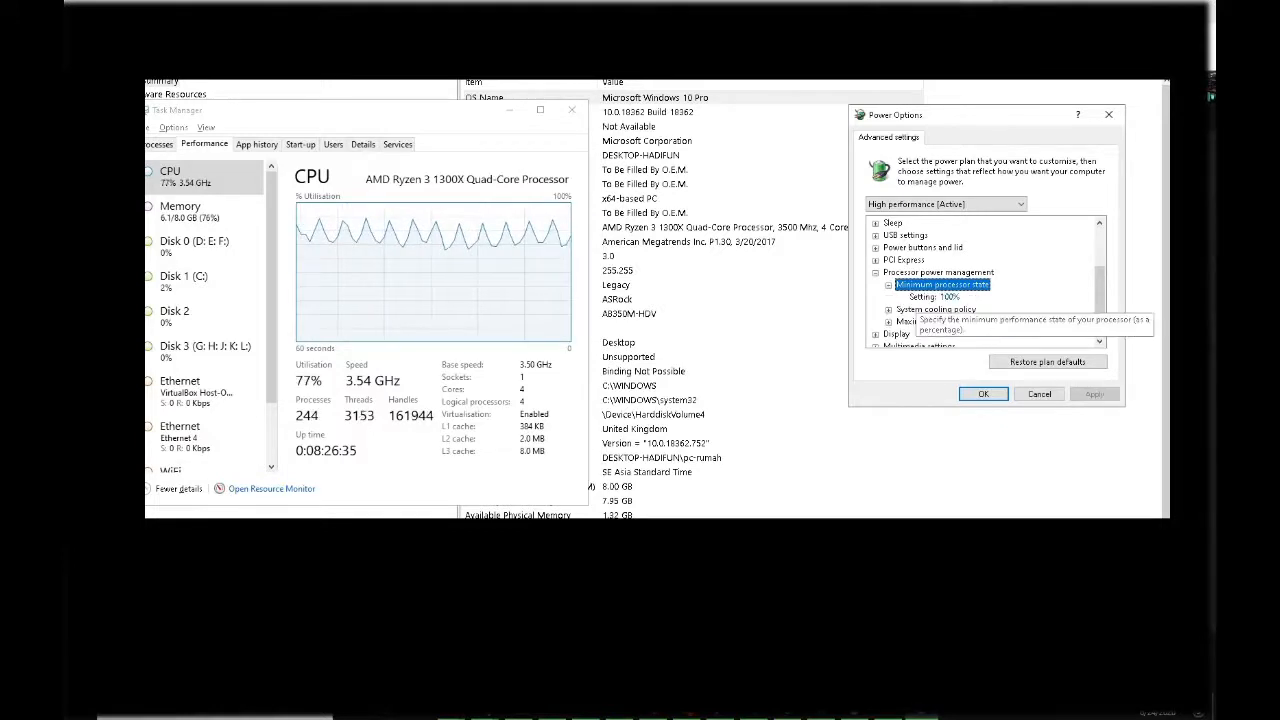
left_click(926, 297)
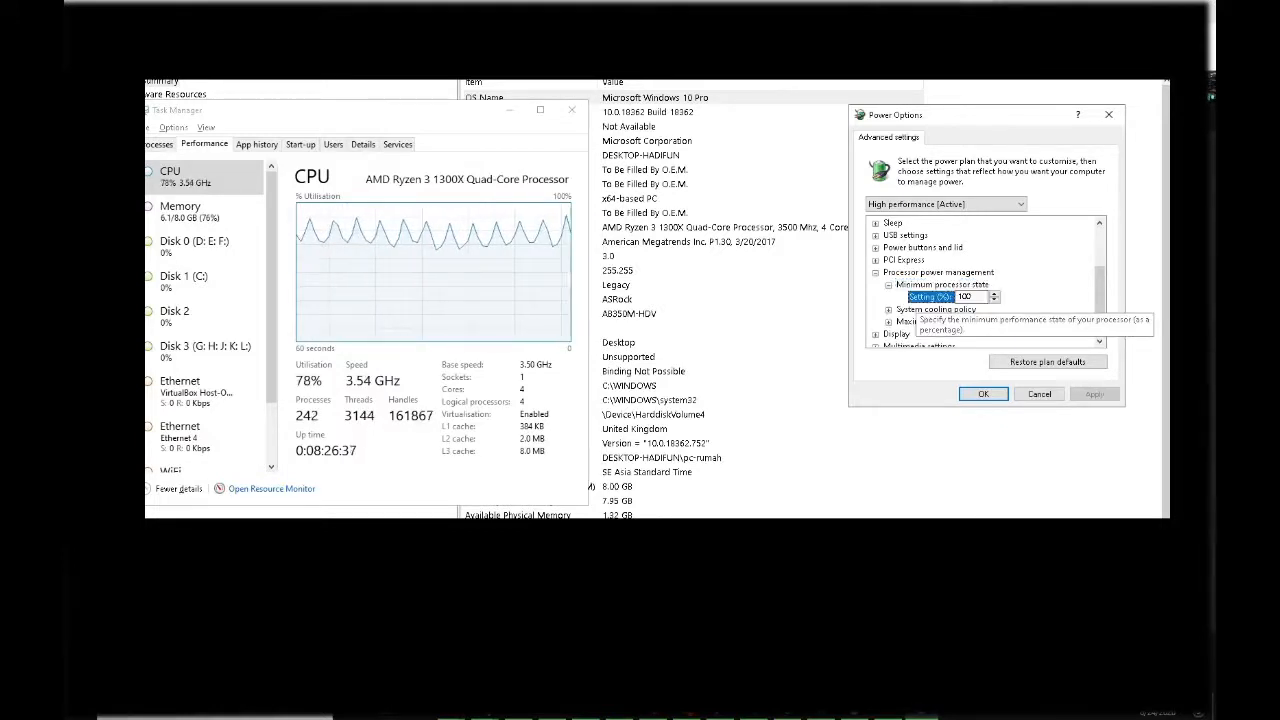
left_click_drag(973, 297, 945, 298)
type("10")
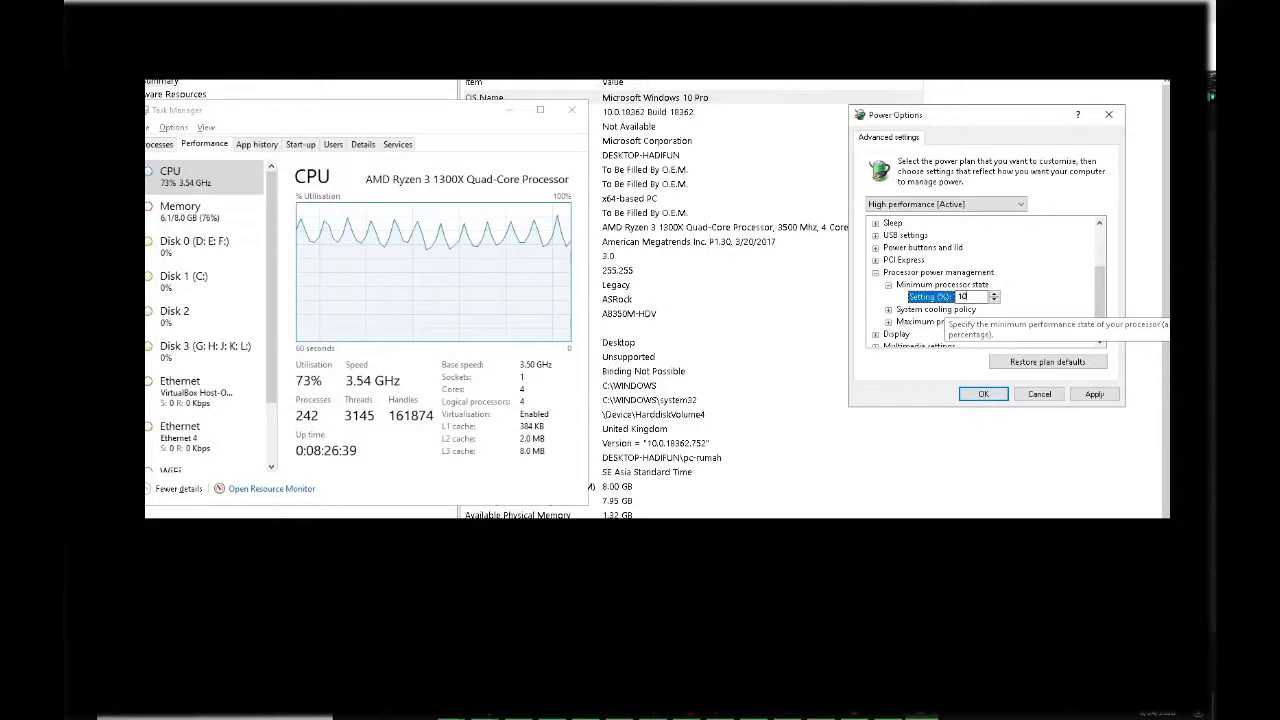
left_click(1095, 394)
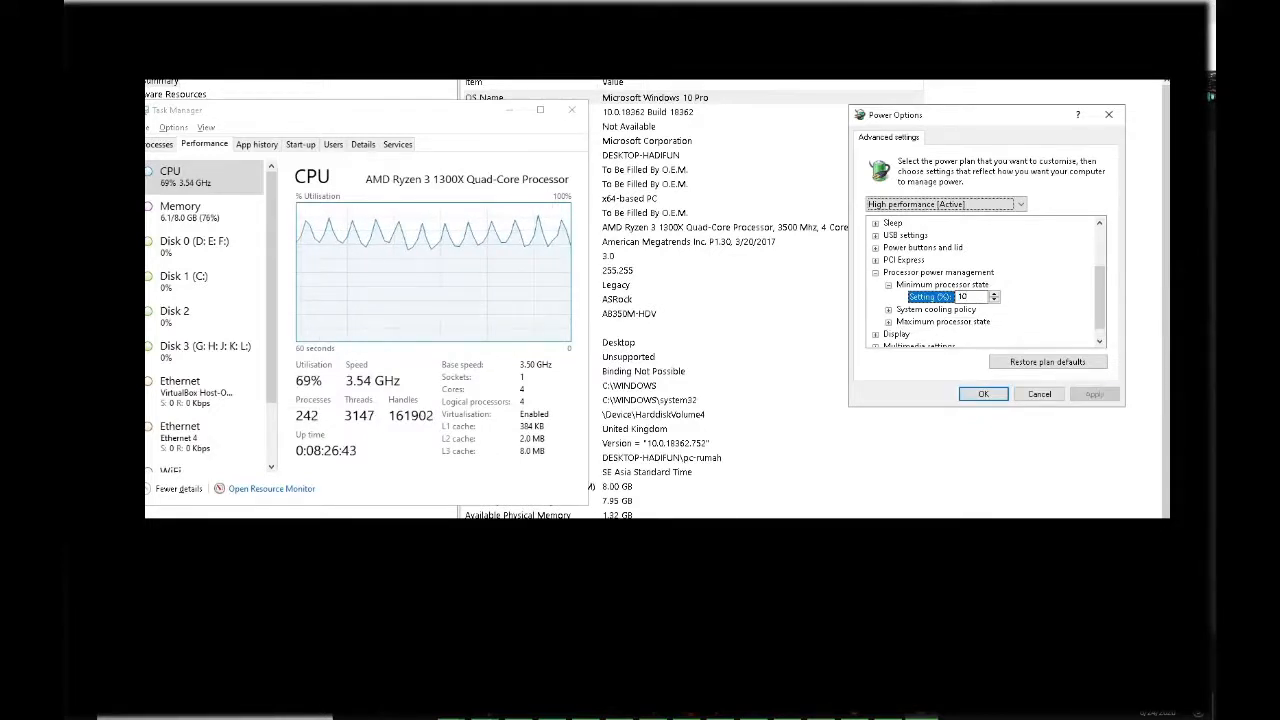
Show both processor state values, and apply a maximum processor state of 80%
double_click(932, 285)
double_click(932, 310)
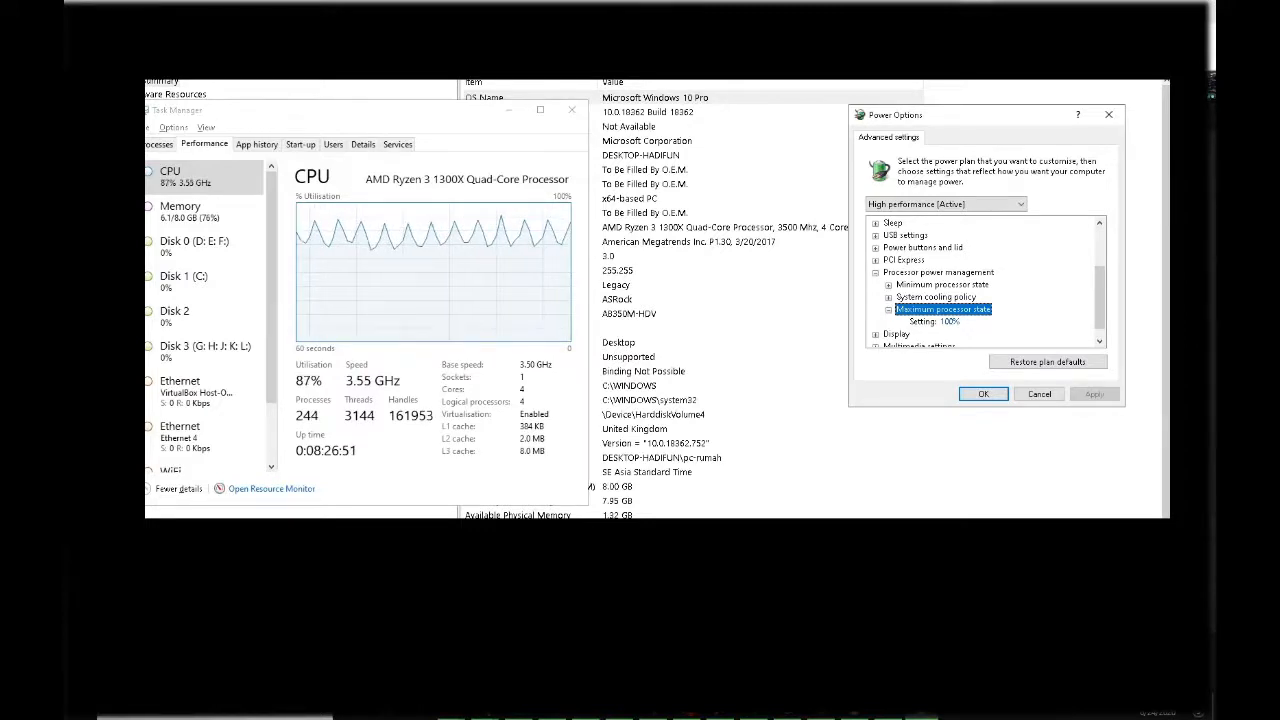
left_click(946, 287)
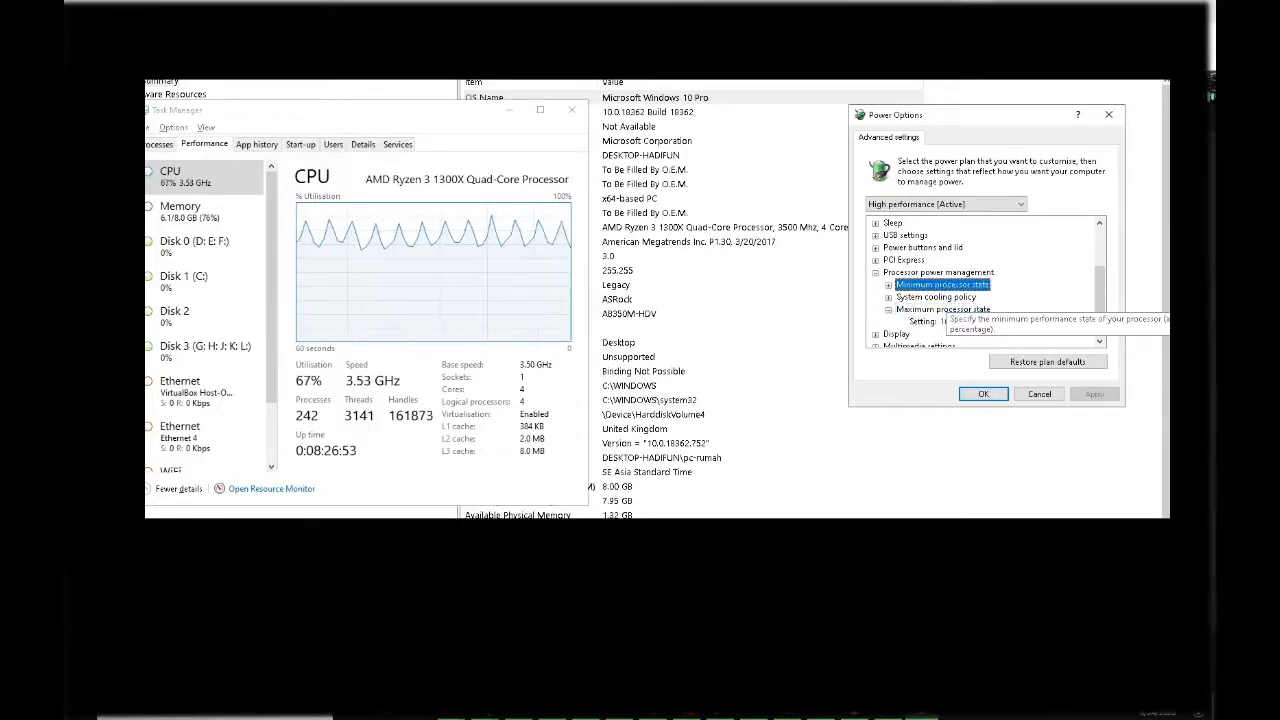
double_click(946, 287)
scroll(952, 300, "down", 1)
left_click(957, 308)
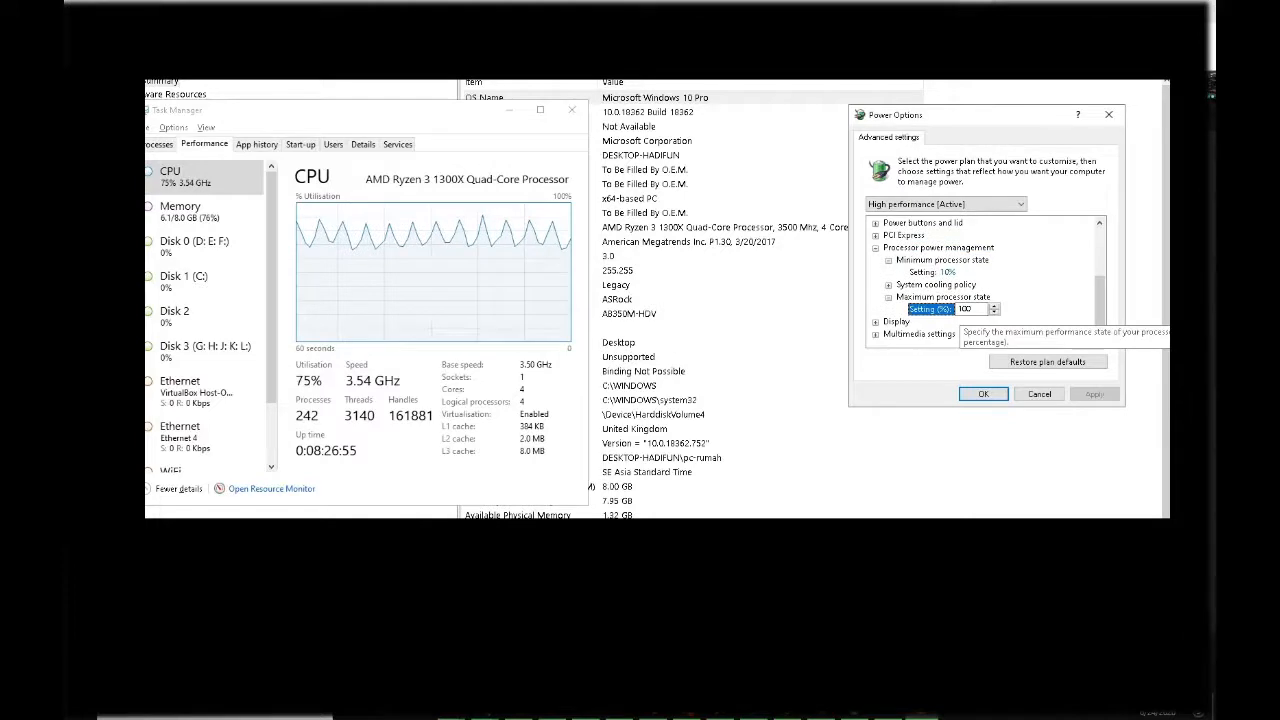
left_click_drag(973, 309, 953, 311)
type("80")
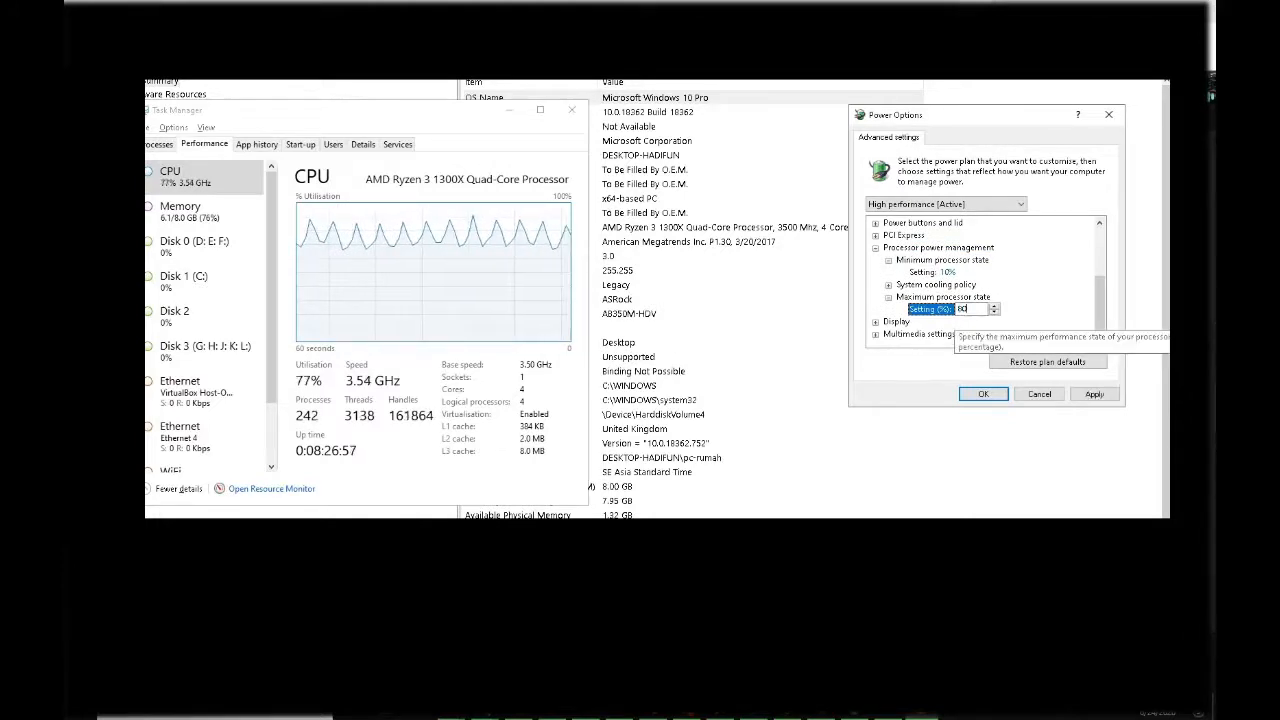
left_click(1094, 394)
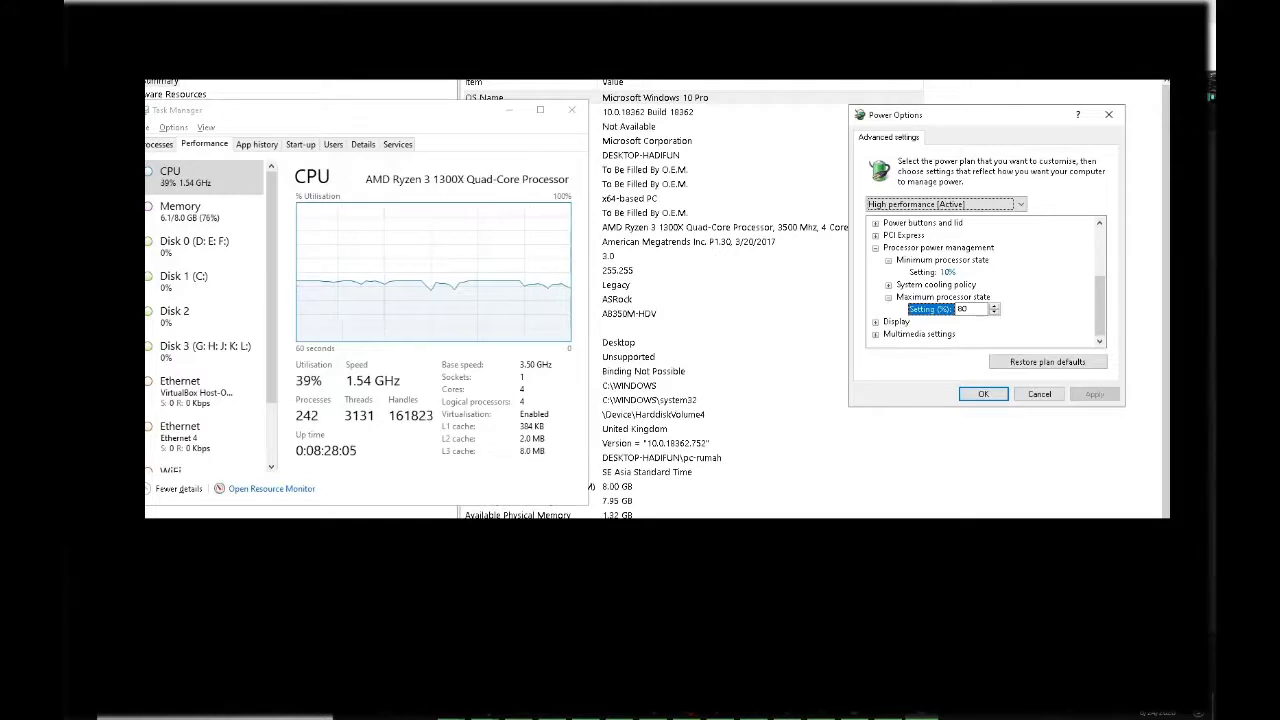
Return the maximum and minimum processor states to 100%, apply them, and collapse the minimum processor state entry
key("Tab")
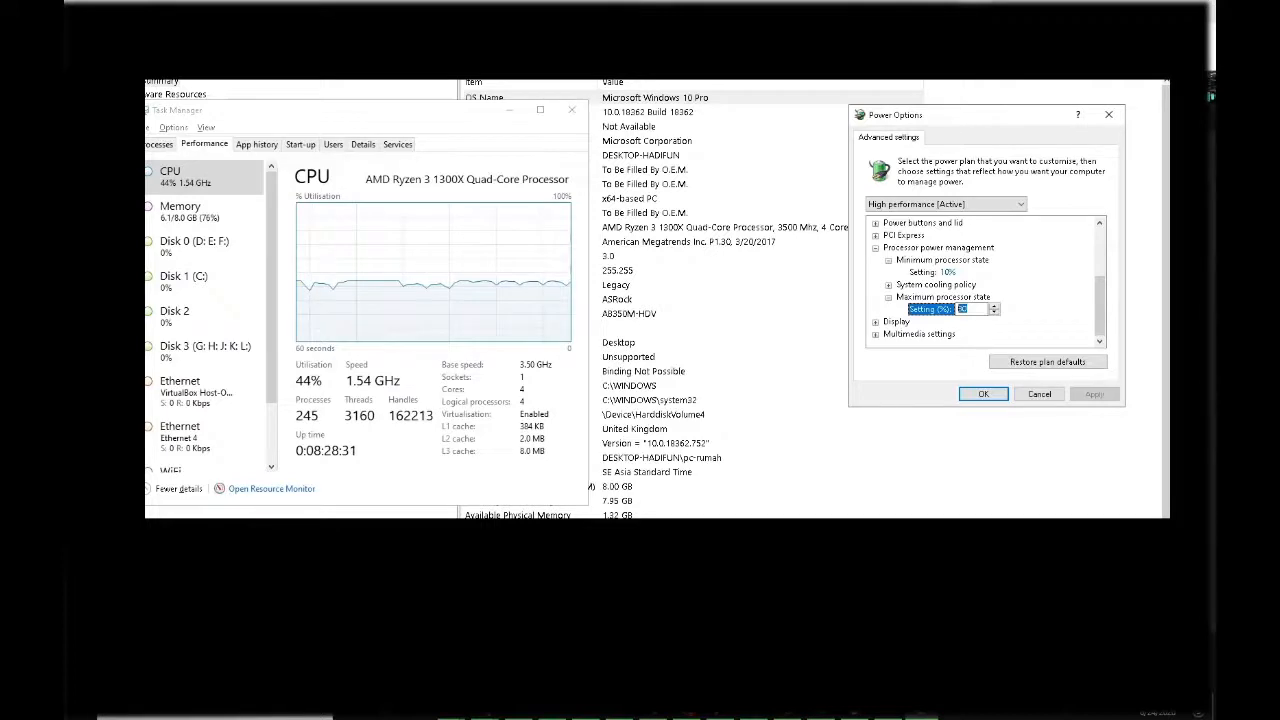
type("99")
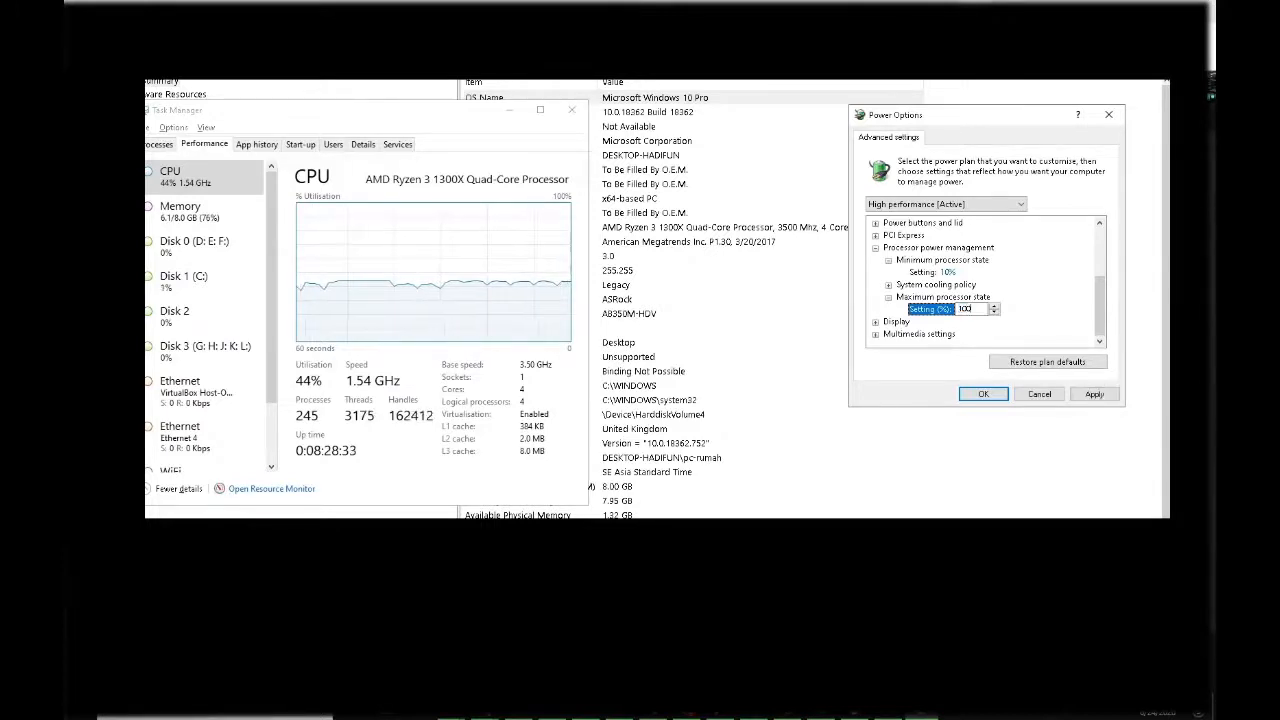
left_click(929, 272)
type("100")
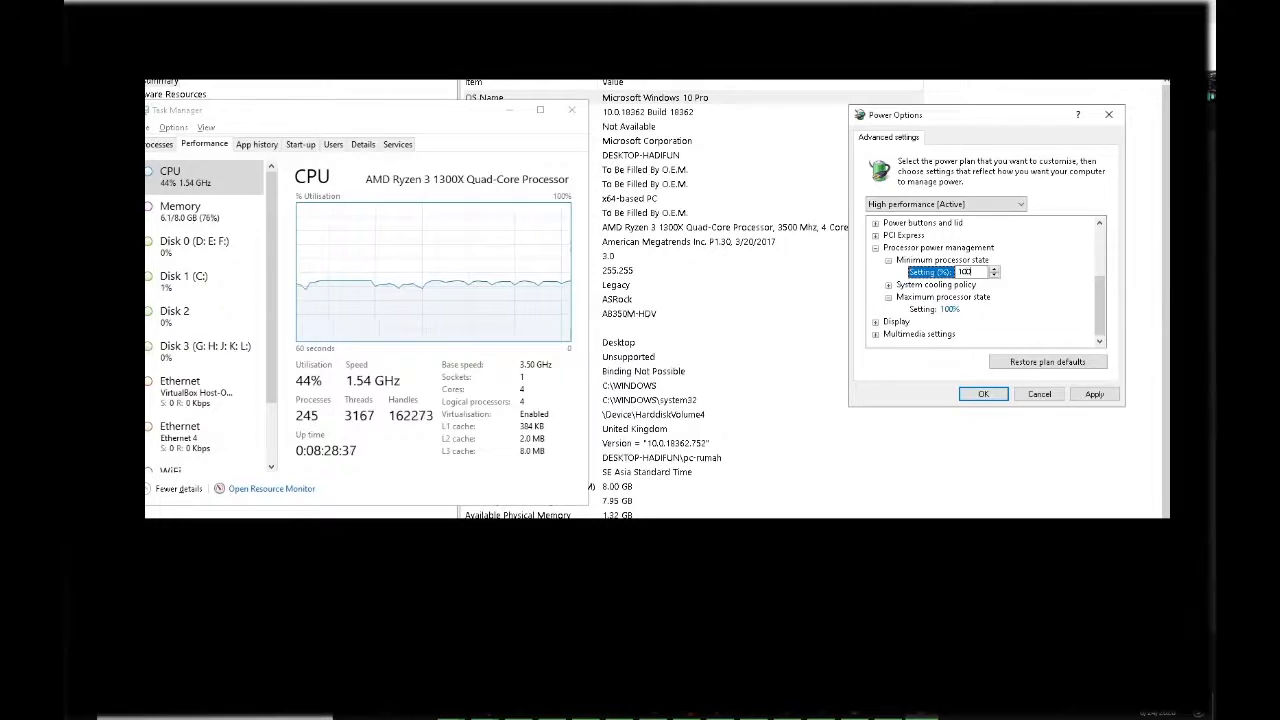
left_click(1095, 394)
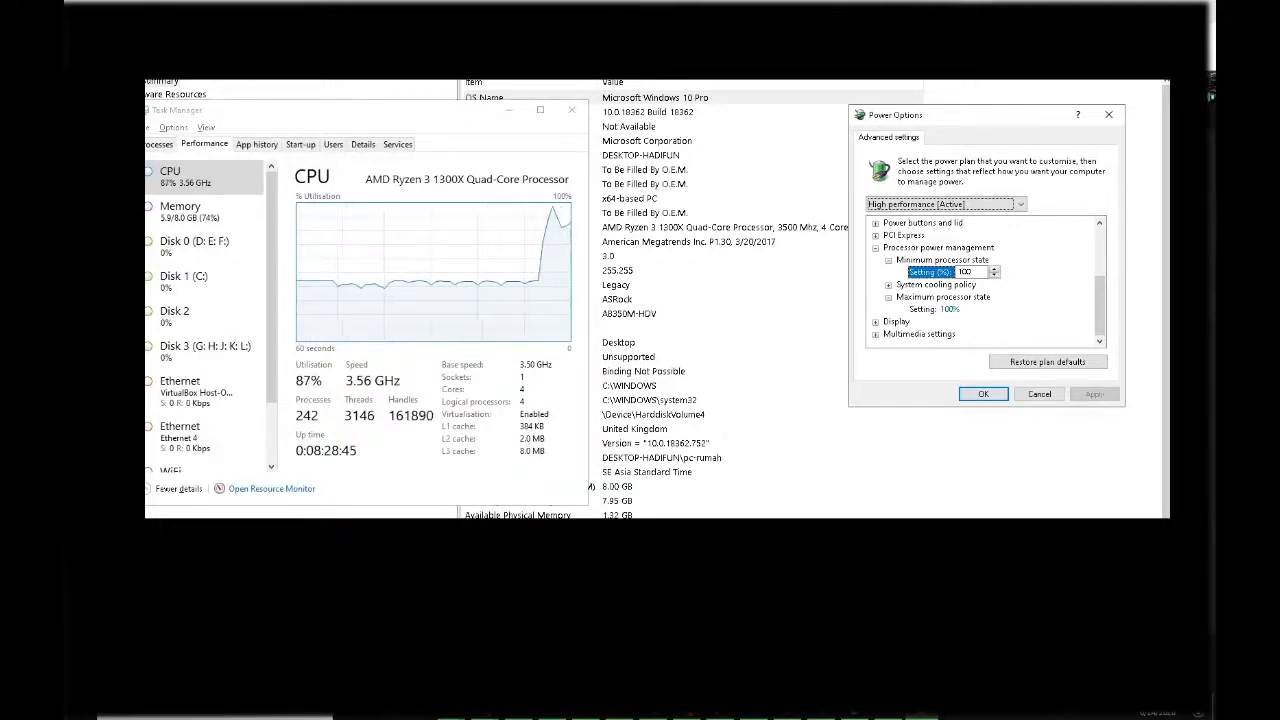
left_click(942, 260)
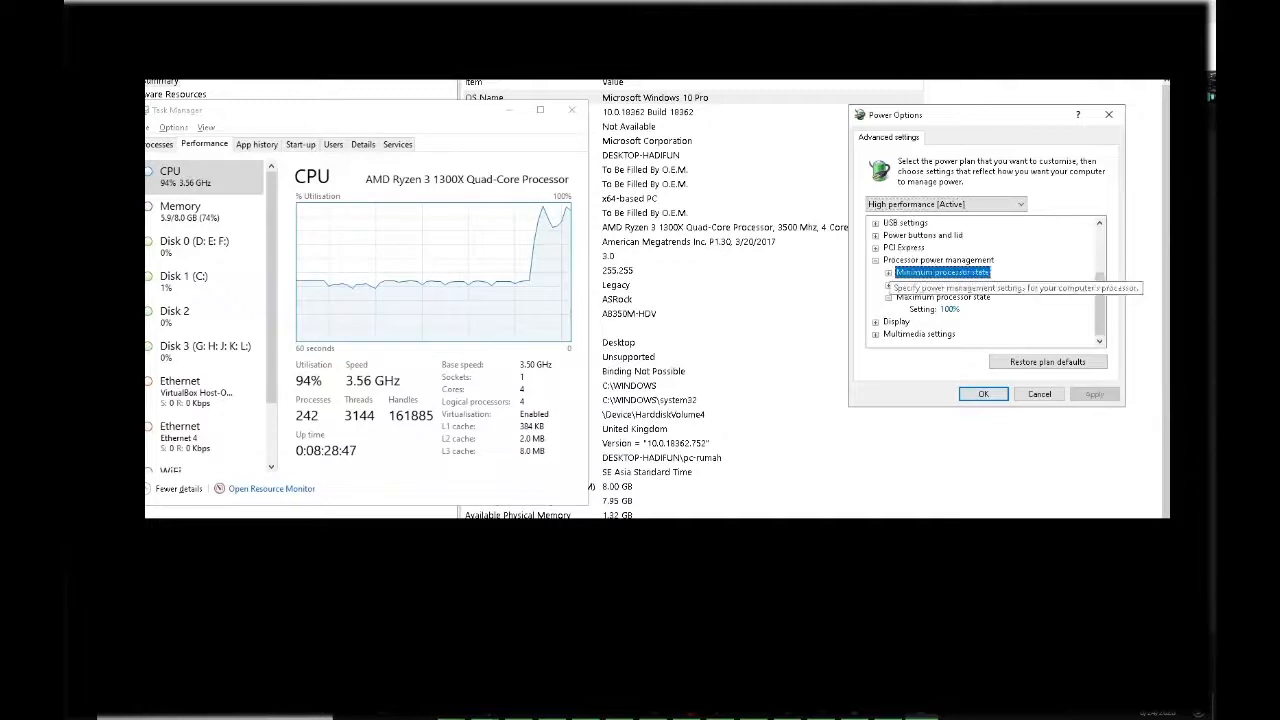